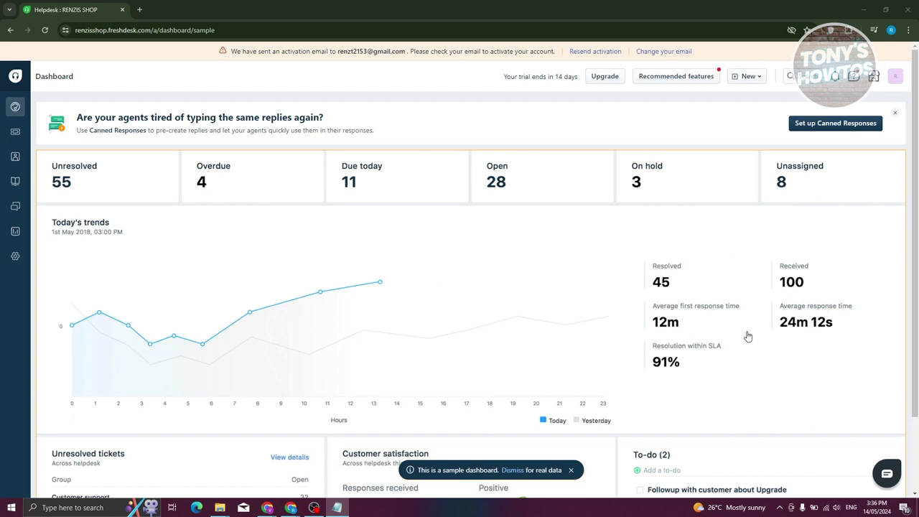
Switch to the All tickets list and open ticket #3, 'Test Email: Need account statement'.
{"action": "scroll", "coordinate": [496, 388], "scroll_direction": "down", "scroll_amount": 1}
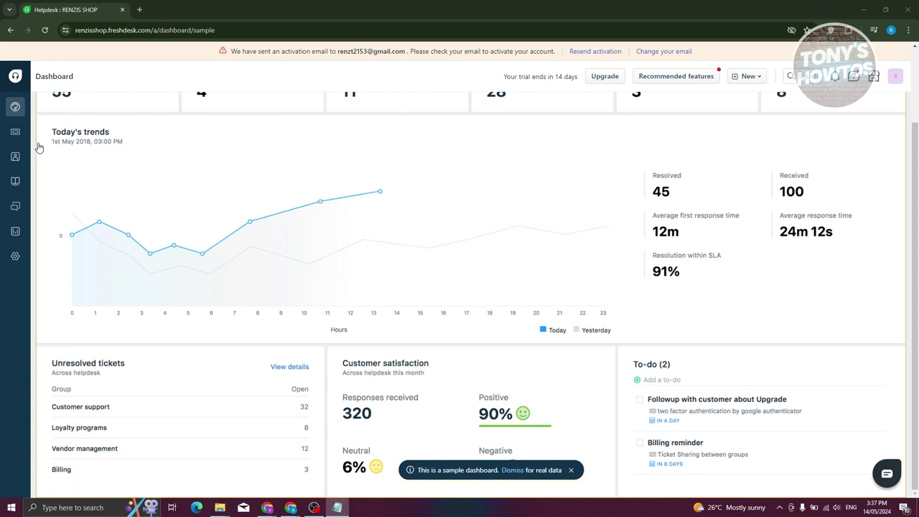
{"action": "left_click", "coordinate": [15, 132]}
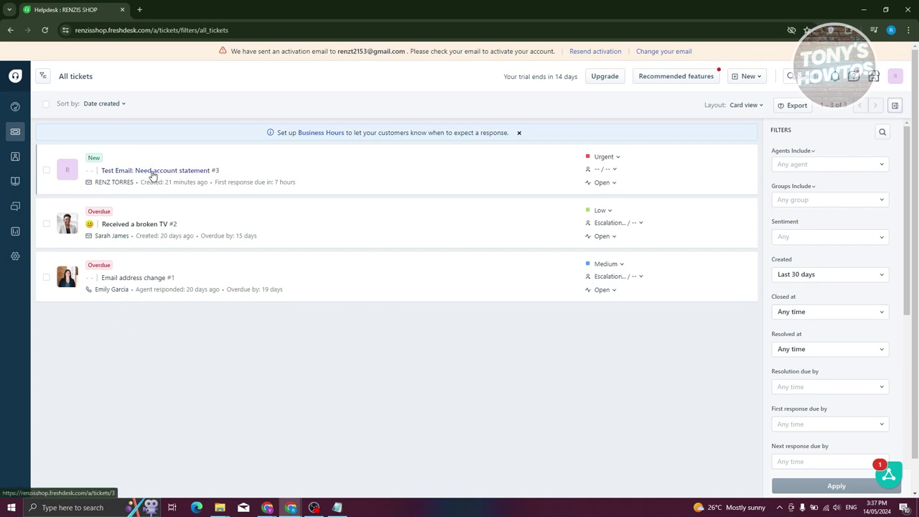
{"action": "mouse_move", "coordinate": [163, 180]}
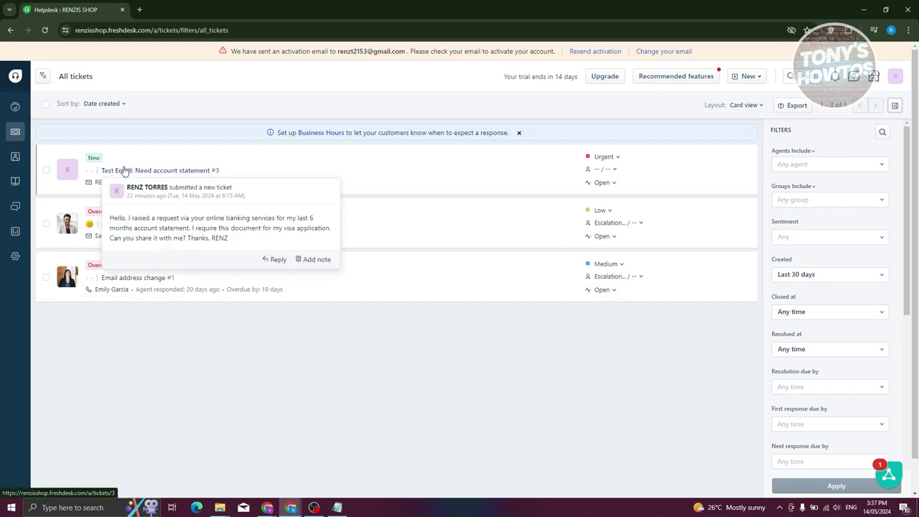
{"action": "left_click", "coordinate": [124, 170]}
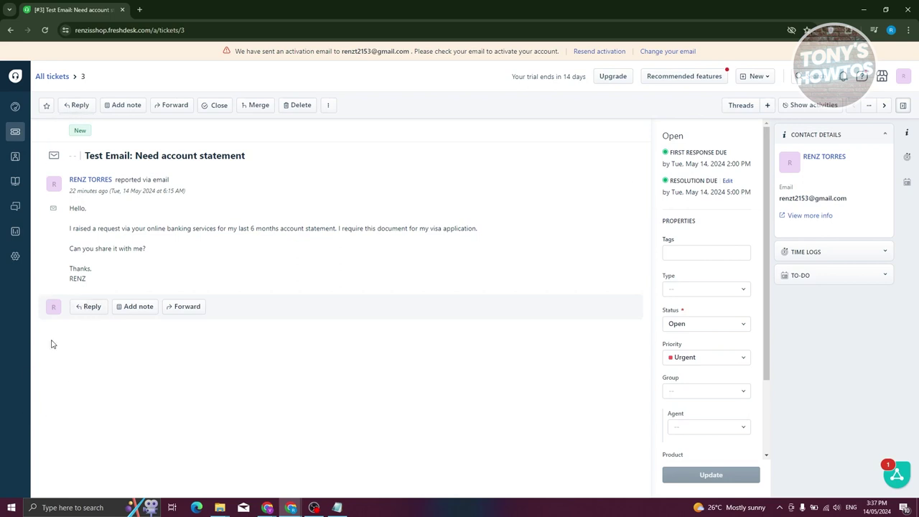
Start a reply to the customer and review the Send options without sending.
{"action": "left_click", "coordinate": [89, 311]}
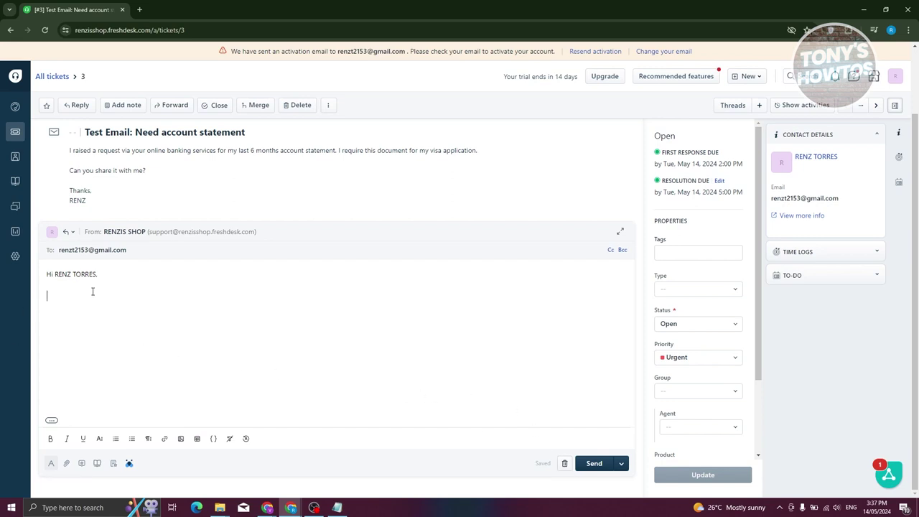
{"action": "left_click", "coordinate": [620, 464]}
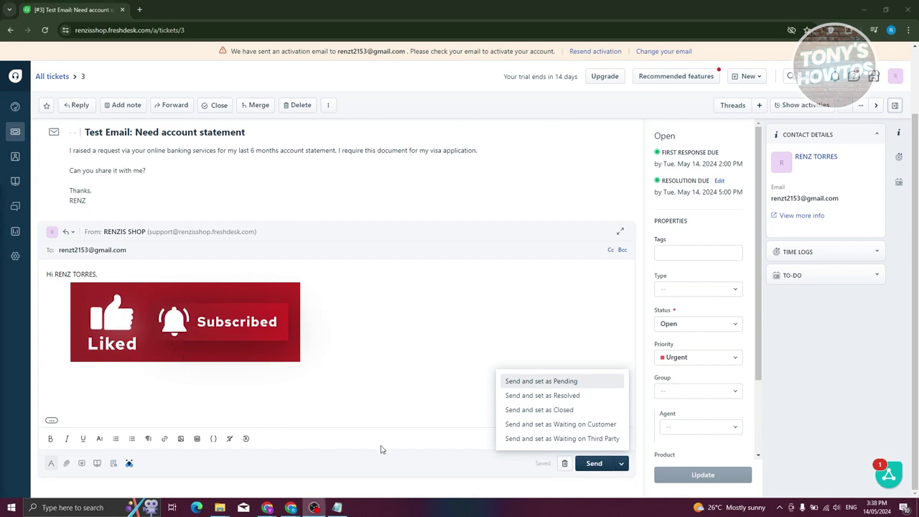
{"action": "left_click", "coordinate": [520, 308]}
Place the cursor in the ticket's Tags field.
{"action": "scroll", "coordinate": [698, 316], "scroll_direction": "down", "scroll_amount": 3}
{"action": "scroll", "coordinate": [698, 316], "scroll_direction": "up", "scroll_amount": 3}
{"action": "left_click", "coordinate": [688, 249]}
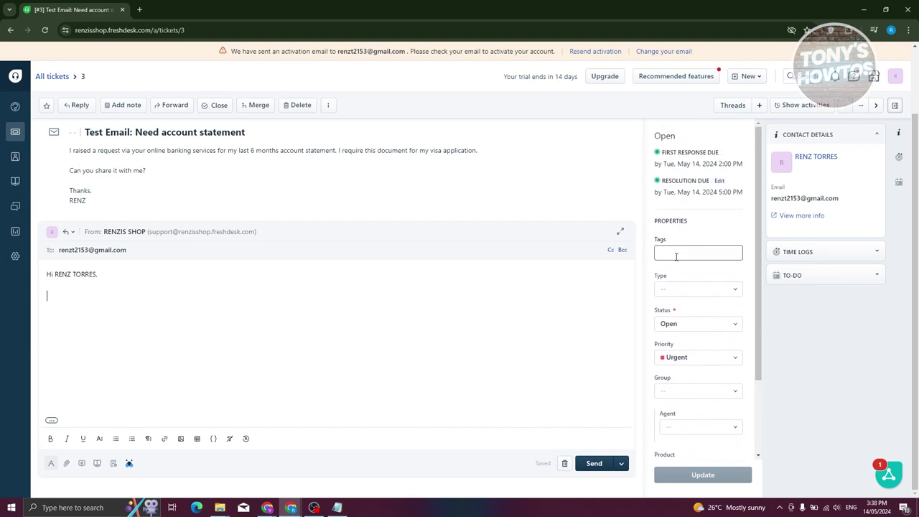
Review the Status options, leaving ticket #3 set to Open.
{"action": "scroll", "coordinate": [694, 292], "scroll_direction": "down", "scroll_amount": 1}
{"action": "left_click", "coordinate": [740, 275]}
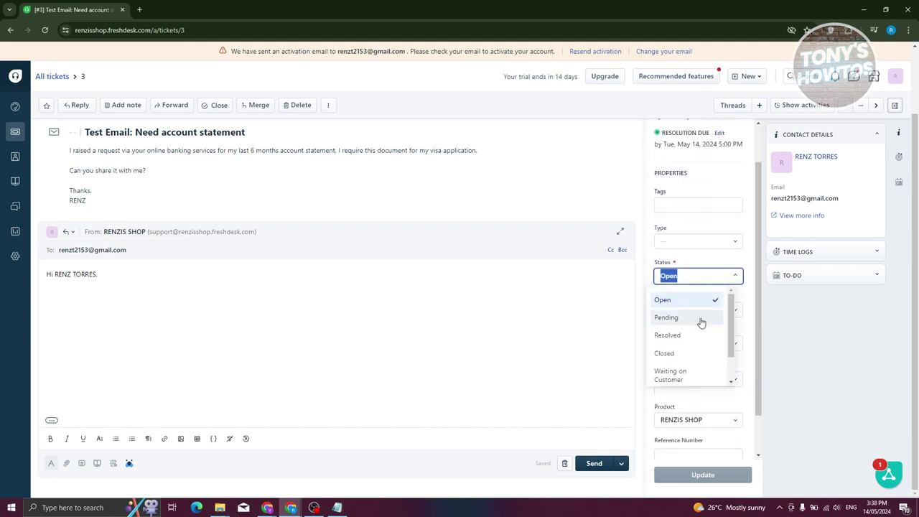
{"action": "left_click", "coordinate": [642, 491]}
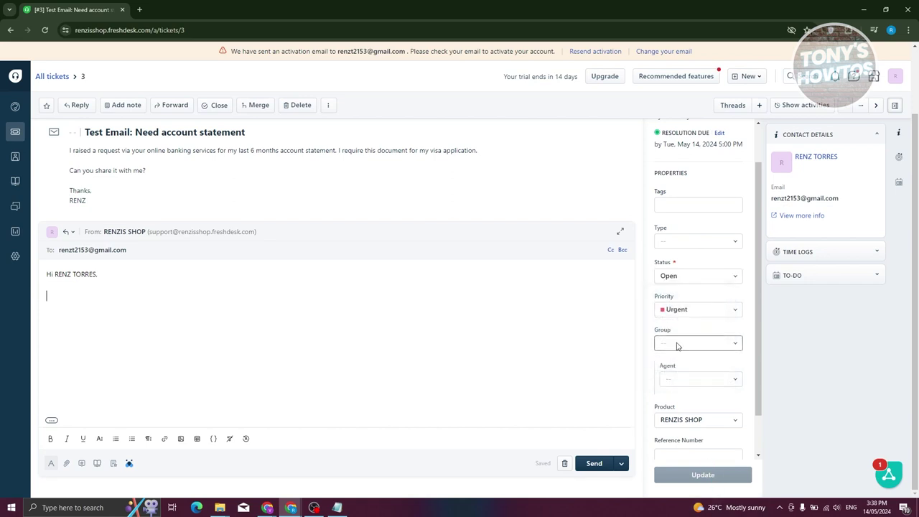
Review the Priority options, keeping Urgent, and return to the All tickets list.
{"action": "scroll", "coordinate": [677, 347], "scroll_direction": "down", "scroll_amount": 1}
{"action": "left_click", "coordinate": [725, 263]}
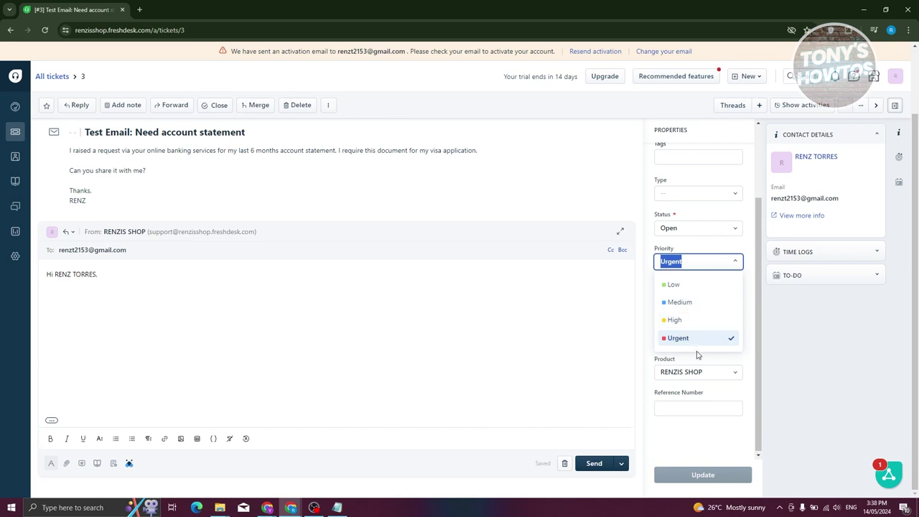
{"action": "left_click", "coordinate": [359, 359]}
{"action": "scroll", "coordinate": [351, 308], "scroll_direction": "up", "scroll_amount": 3}
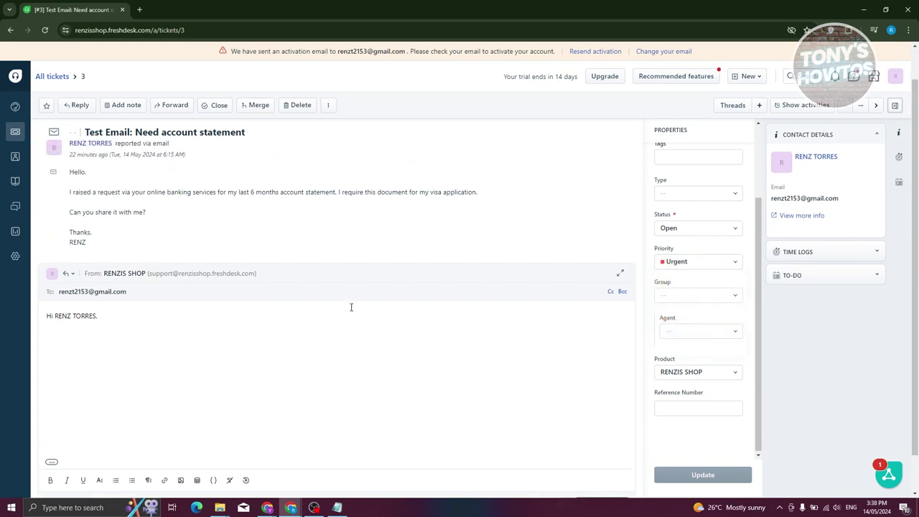
{"action": "left_click", "coordinate": [16, 135]}
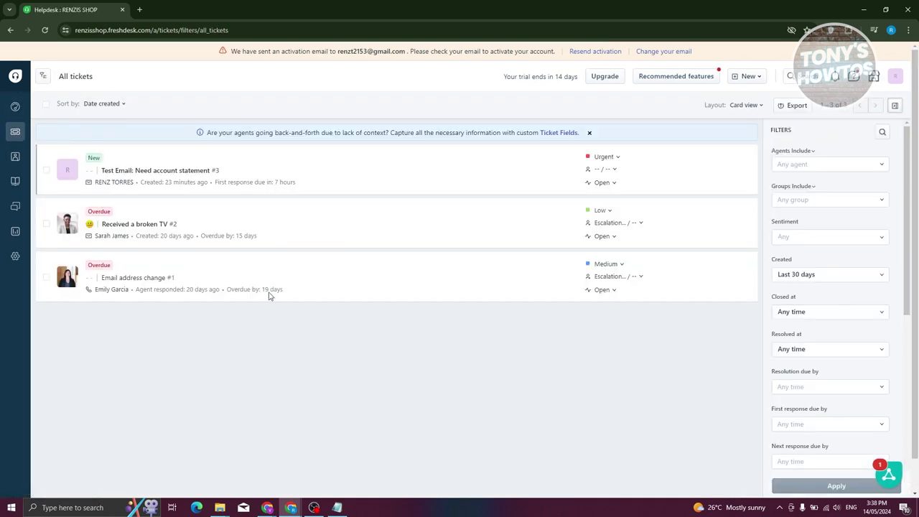
{"action": "left_click", "coordinate": [129, 278]}
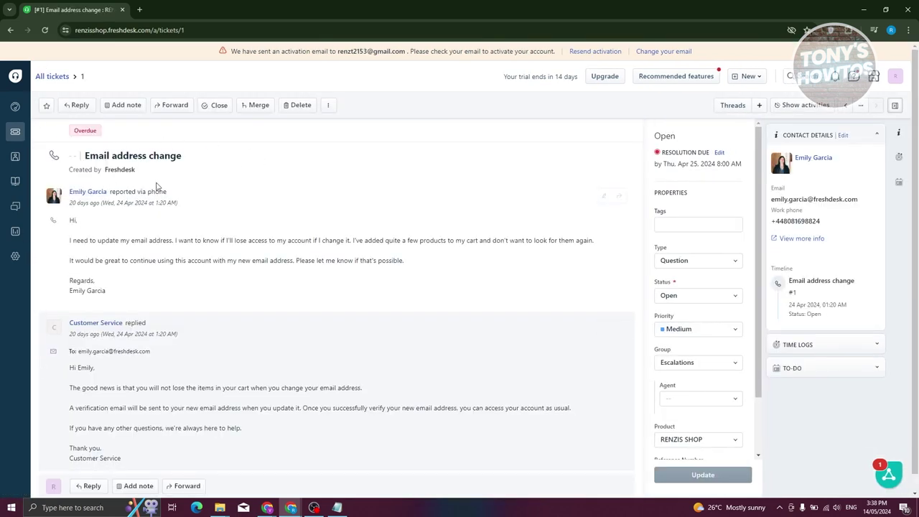
{"action": "left_click_drag", "start_coordinate": [68, 227], "coordinate": [196, 286]}
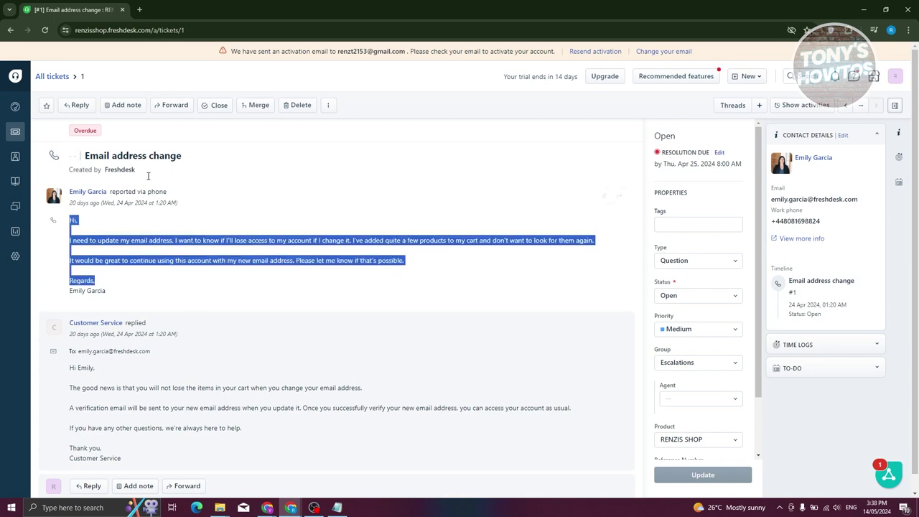
{"action": "left_click", "coordinate": [716, 259]}
{"action": "left_click", "coordinate": [520, 284]}
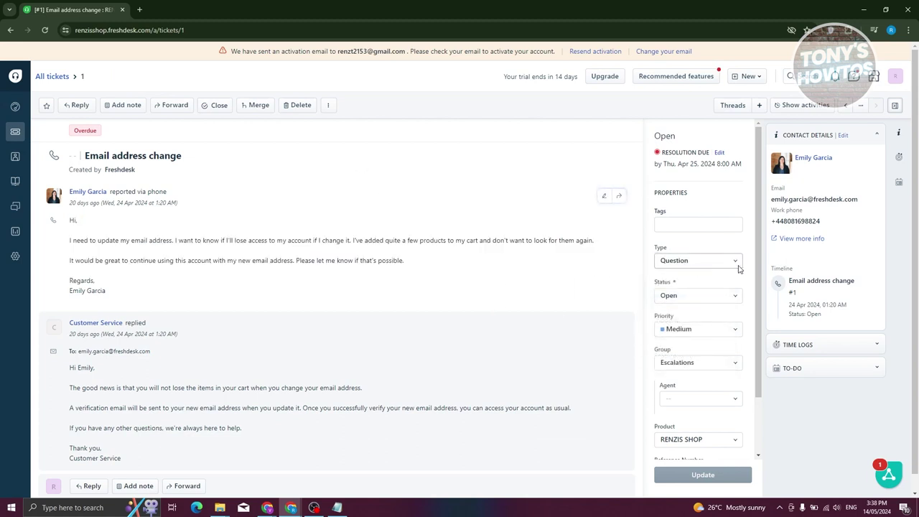
{"action": "left_click", "coordinate": [691, 261]}
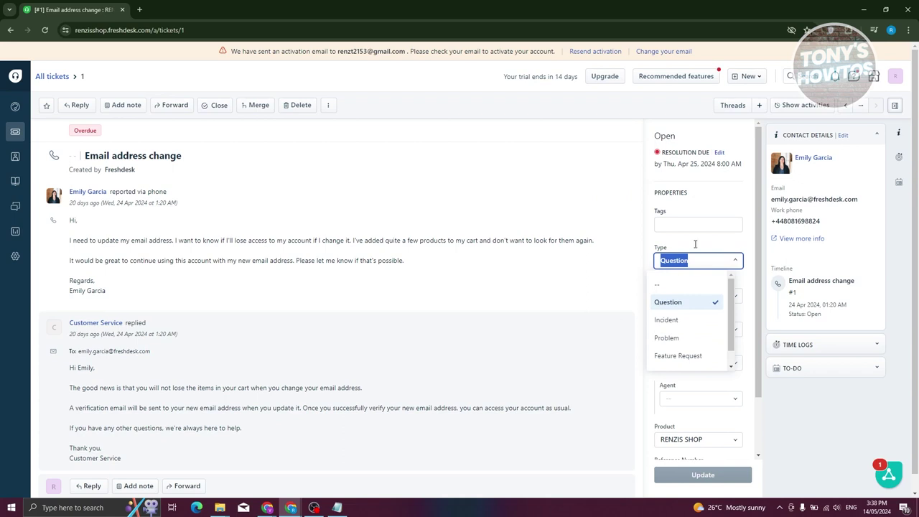
{"action": "left_click", "coordinate": [563, 267]}
{"action": "scroll", "coordinate": [433, 320], "scroll_direction": "down", "scroll_amount": 1}
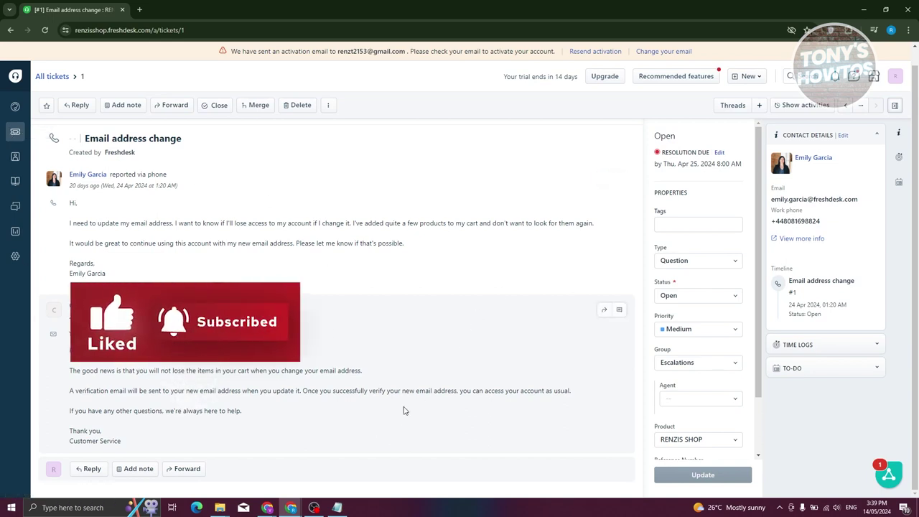
{"action": "left_click", "coordinate": [10, 132]}
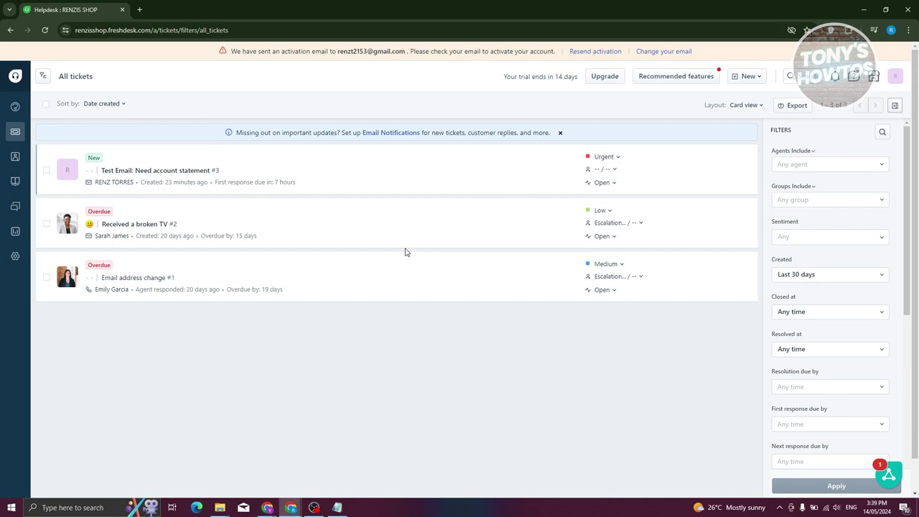
Open the All companies page and show the New menu for ticket, email, contact or company.
{"action": "mouse_move", "coordinate": [9, 166]}
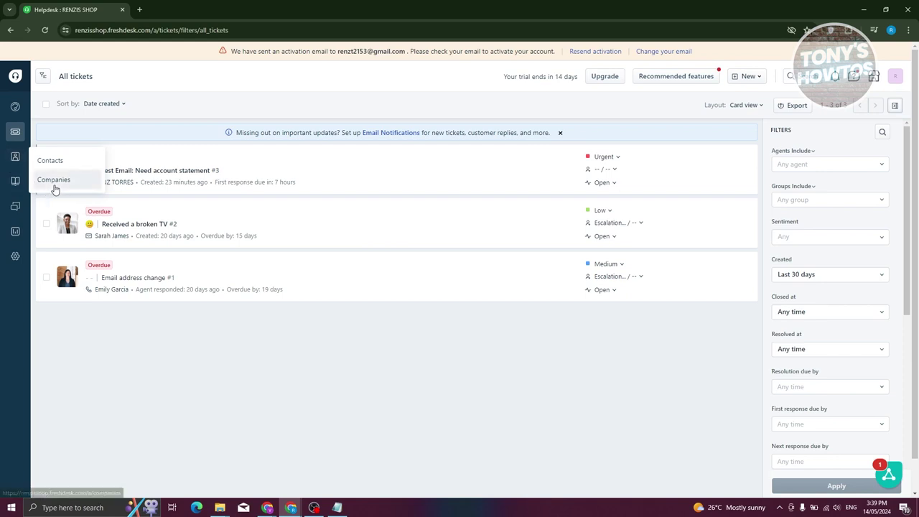
{"action": "left_click", "coordinate": [53, 182]}
{"action": "mouse_move", "coordinate": [13, 159]}
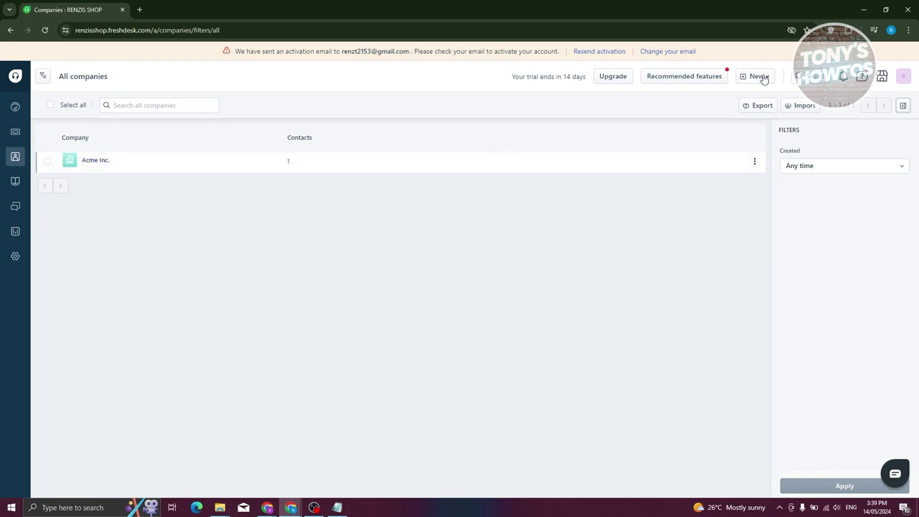
{"action": "left_click", "coordinate": [761, 76]}
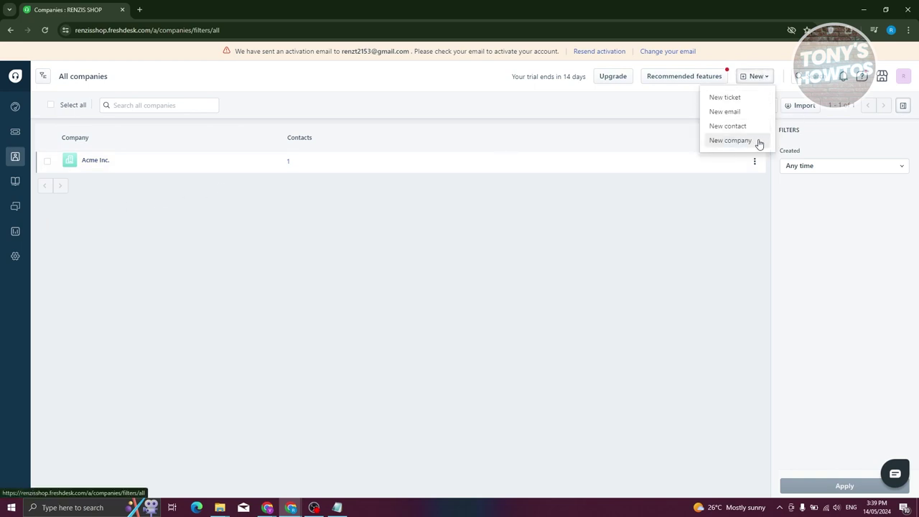
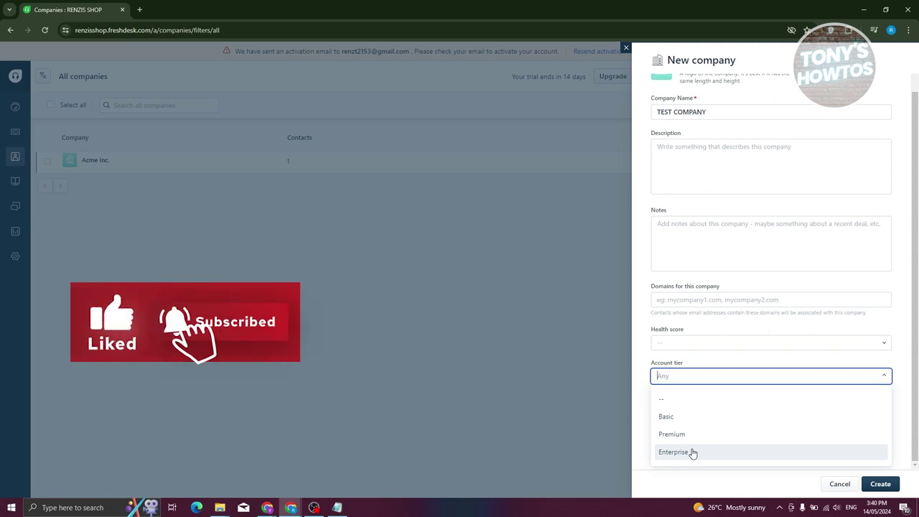
Set the company's account tier to Basic and leave the renewal date unset.
{"action": "left_click", "coordinate": [694, 421]}
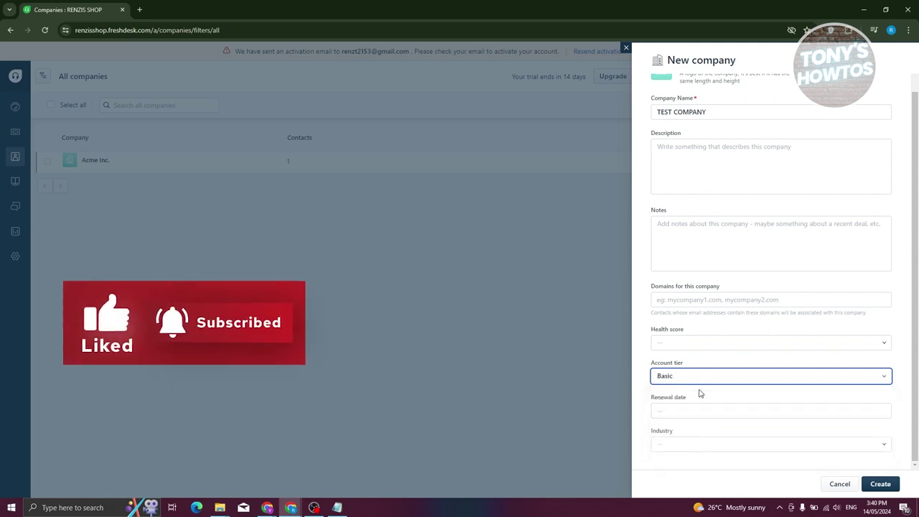
{"action": "left_click", "coordinate": [710, 414]}
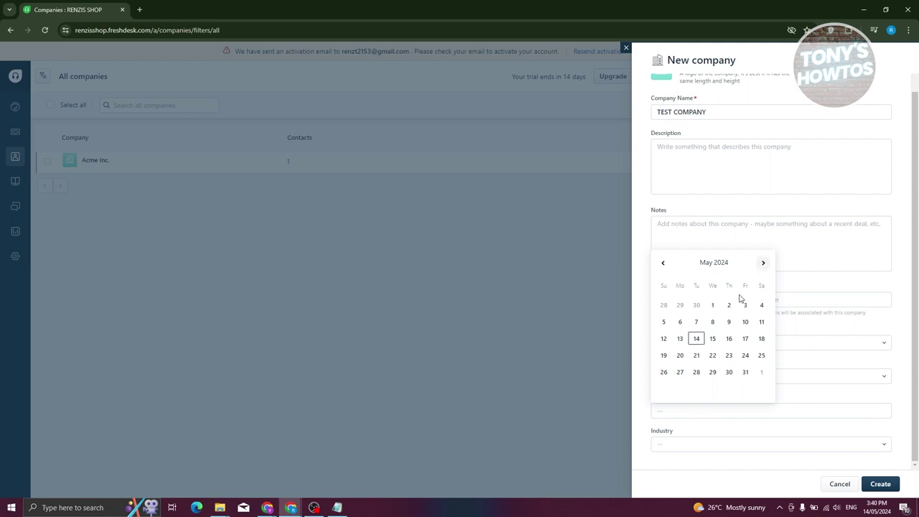
{"action": "left_click", "coordinate": [836, 357]}
Leave Industry unselected and save TEST COMPANY.
{"action": "left_click", "coordinate": [695, 446]}
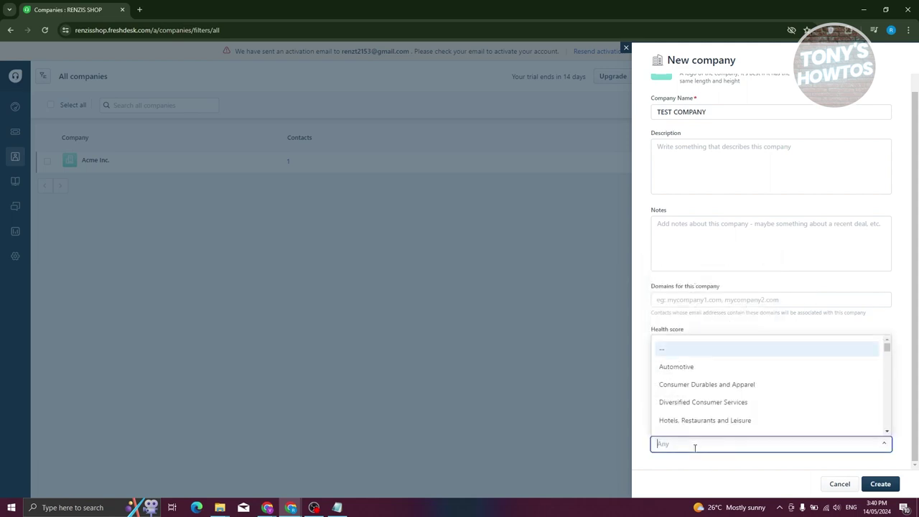
{"action": "scroll", "coordinate": [692, 402], "scroll_direction": "down", "scroll_amount": 3}
{"action": "scroll", "coordinate": [692, 402], "scroll_direction": "up", "scroll_amount": 3}
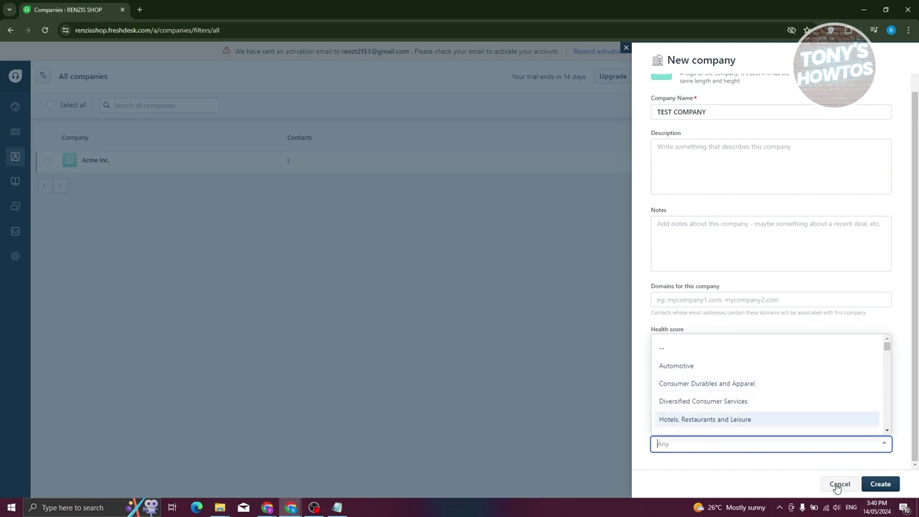
{"action": "left_click", "coordinate": [755, 287]}
{"action": "scroll", "coordinate": [755, 287], "scroll_direction": "up", "scroll_amount": 2}
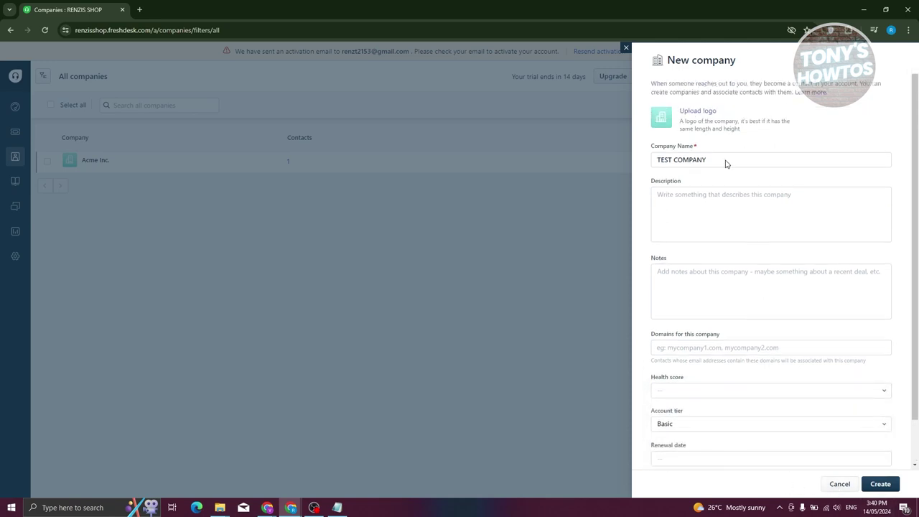
{"action": "left_click_drag", "start_coordinate": [702, 151], "coordinate": [643, 148]}
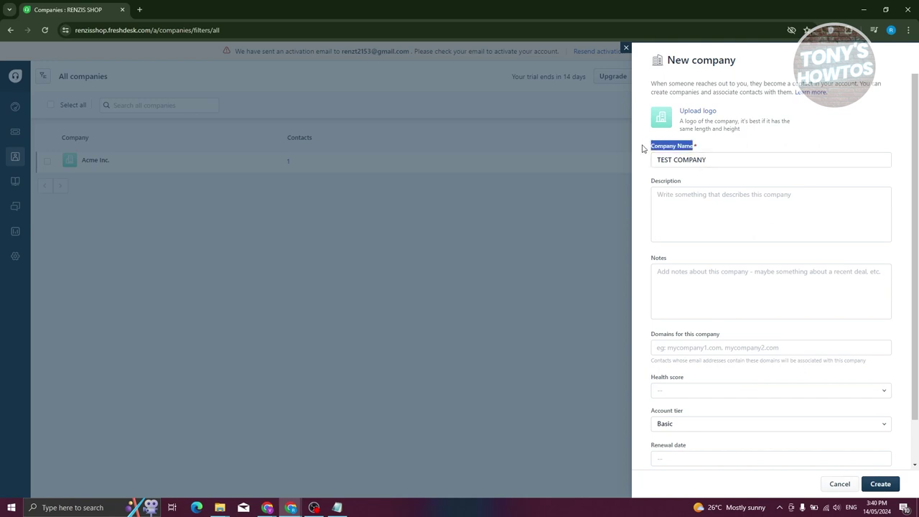
{"action": "left_click", "coordinate": [880, 486]}
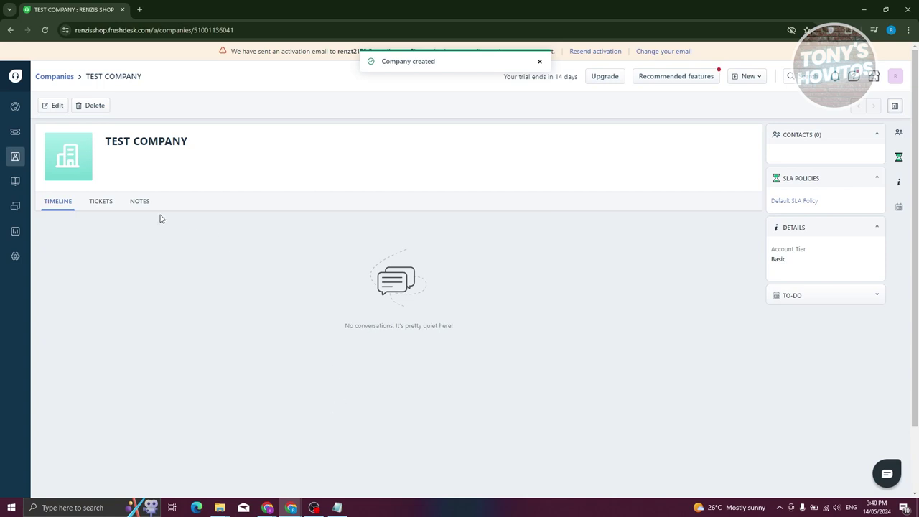
Review TEST COMPANY's empty Tickets and Notes tabs, then go to All contacts.
{"action": "left_click", "coordinate": [91, 207]}
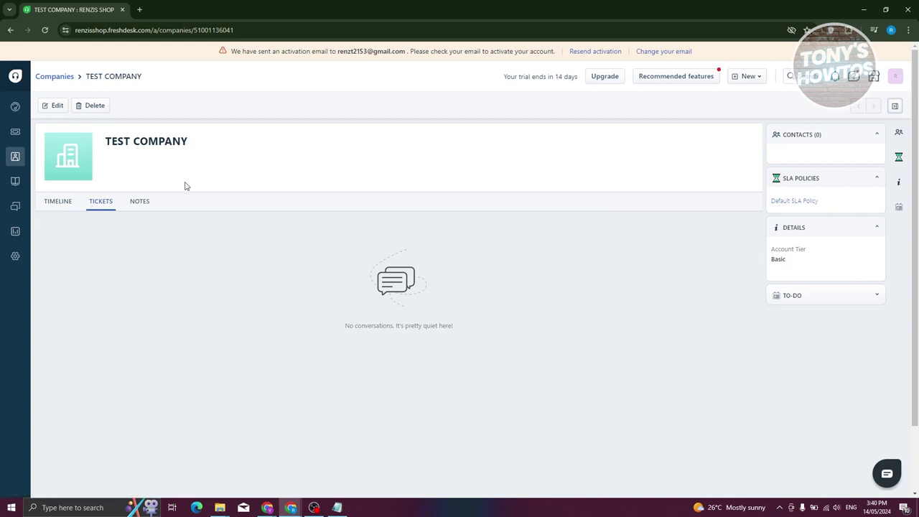
{"action": "left_click", "coordinate": [131, 207]}
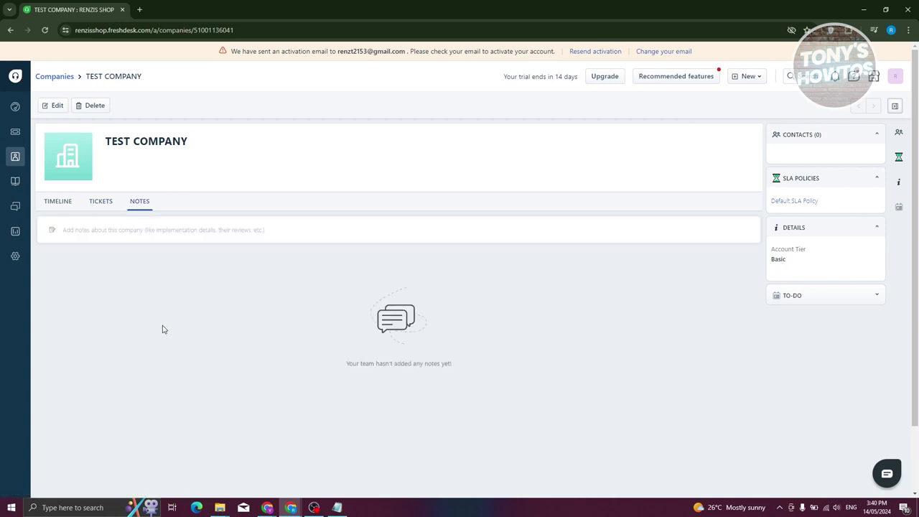
{"action": "mouse_move", "coordinate": [27, 156]}
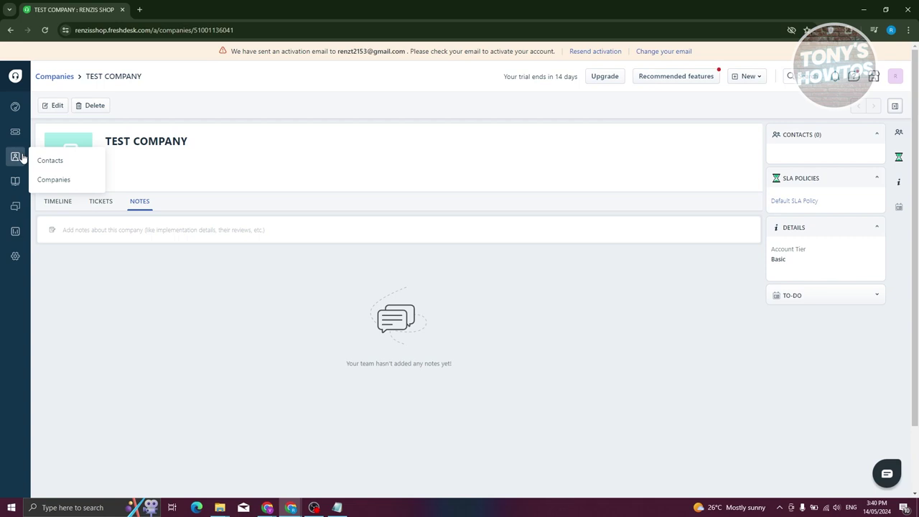
{"action": "left_click", "coordinate": [56, 163]}
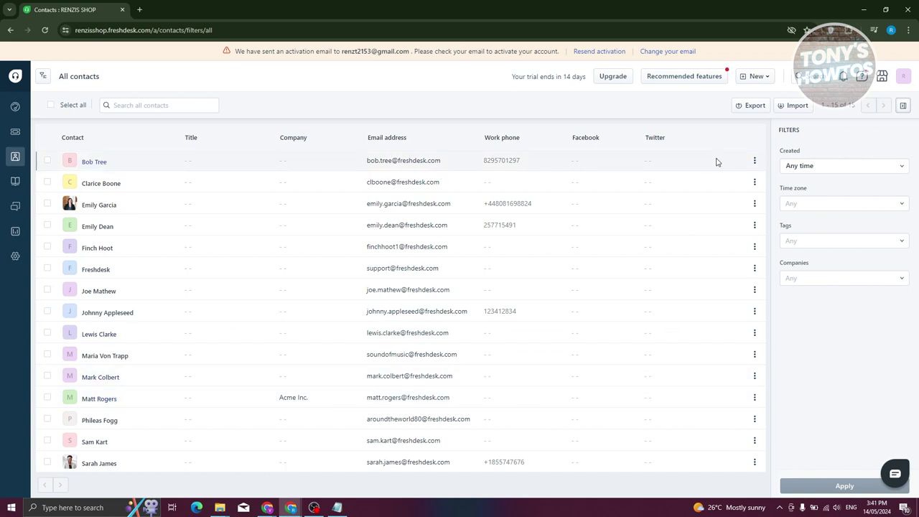
Start a new contact with full name TEST CONTACT and enter the contact's e-mail address.
{"action": "left_click", "coordinate": [758, 76]}
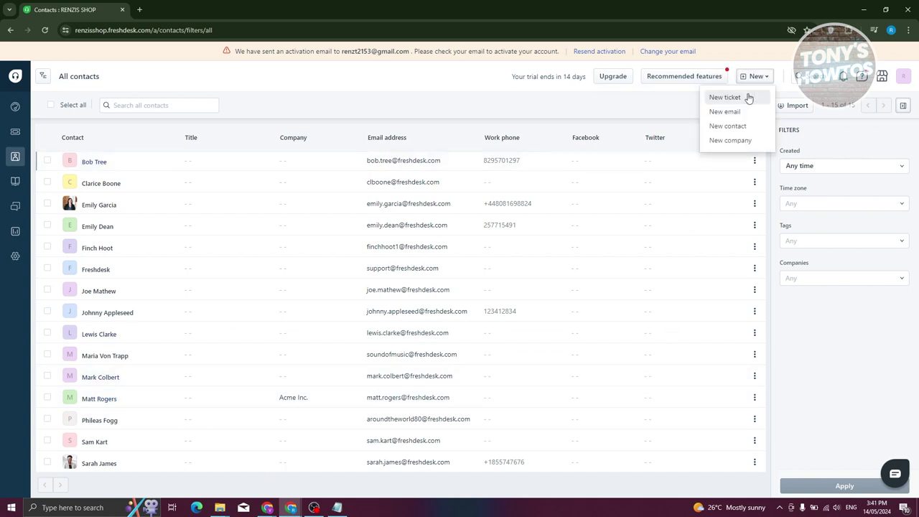
{"action": "left_click", "coordinate": [750, 133]}
{"action": "left_click", "coordinate": [674, 160]}
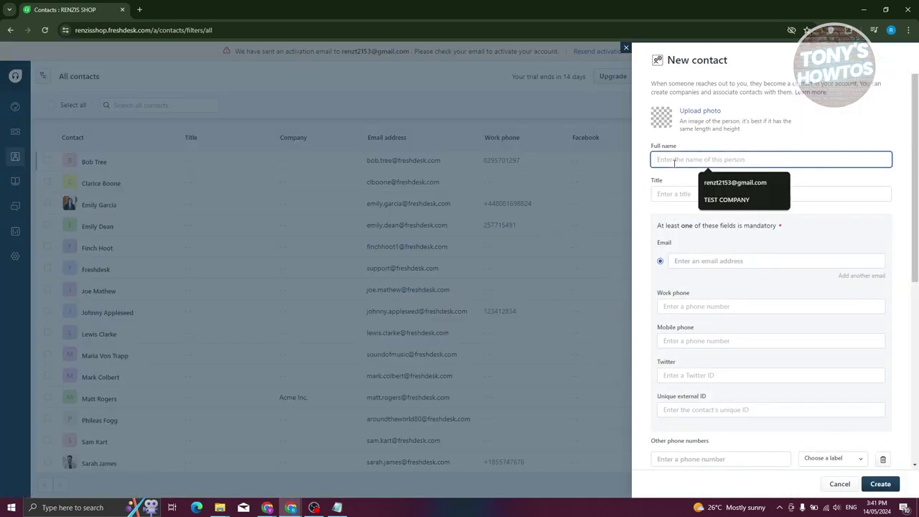
{"action": "type", "text": "TEST CONTACT"}
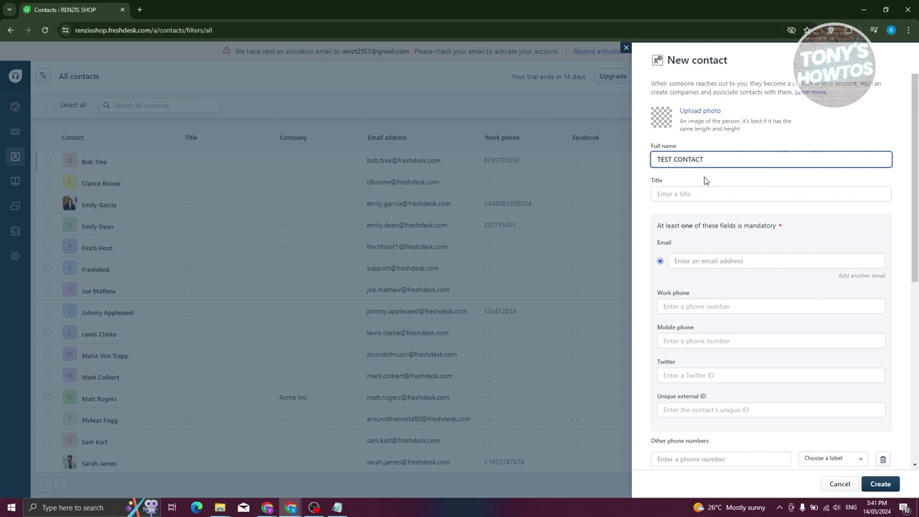
{"action": "left_click", "coordinate": [754, 187]}
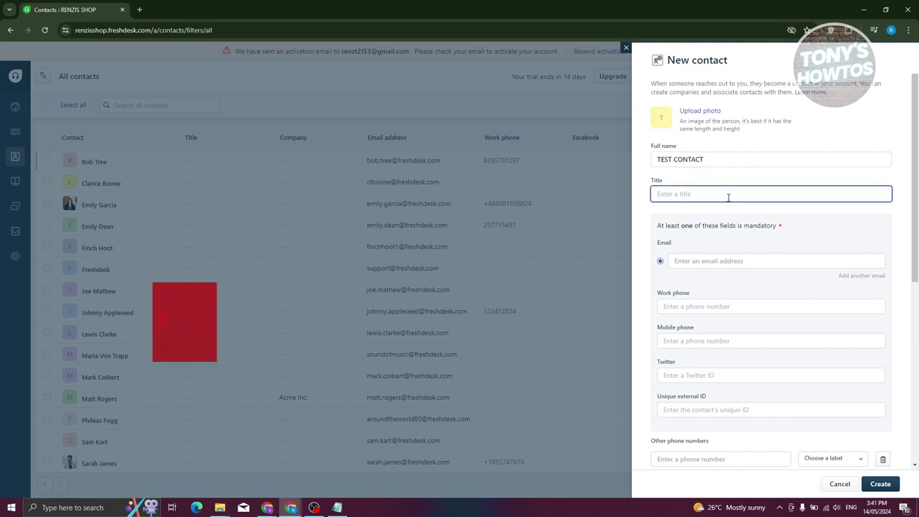
{"action": "left_click", "coordinate": [733, 261]}
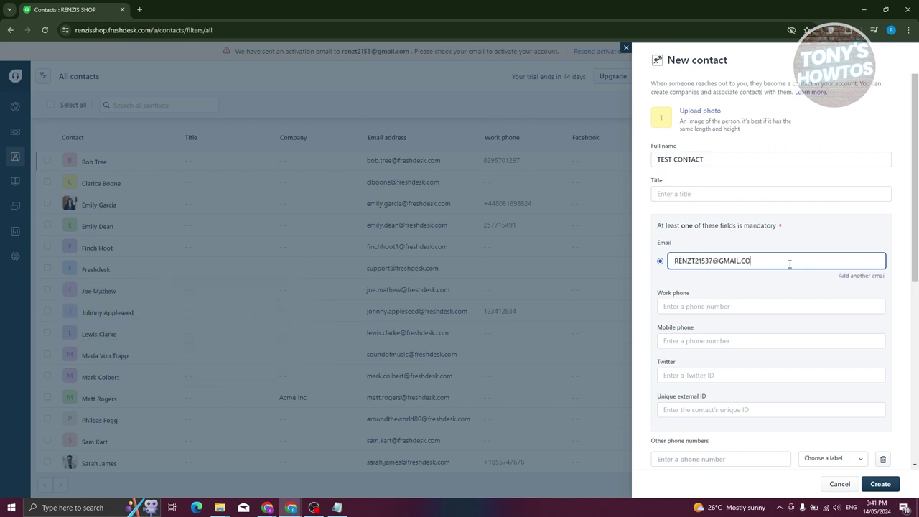
{"action": "scroll", "coordinate": [761, 302], "scroll_direction": "down", "scroll_amount": 5}
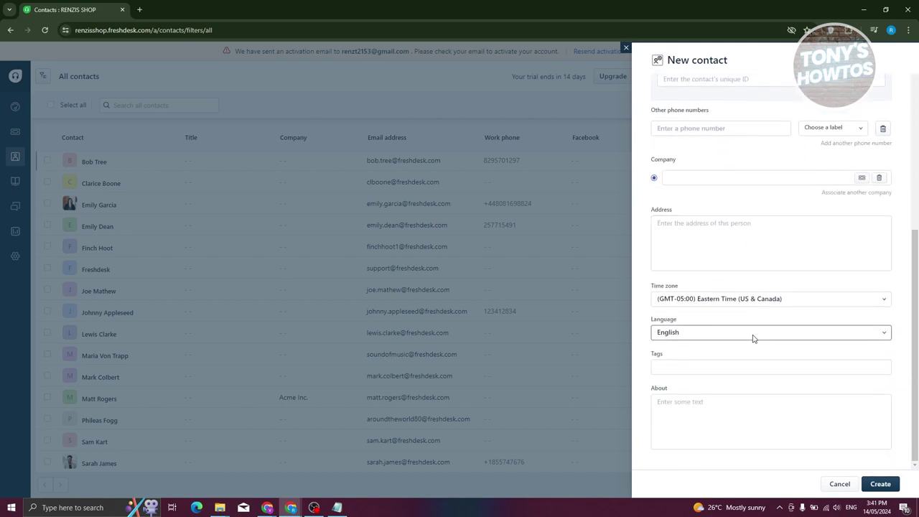
Search the Company field to link the contact to TEST COMPANY.
{"action": "scroll", "coordinate": [753, 338], "scroll_direction": "up", "scroll_amount": 2}
{"action": "left_click", "coordinate": [822, 273]}
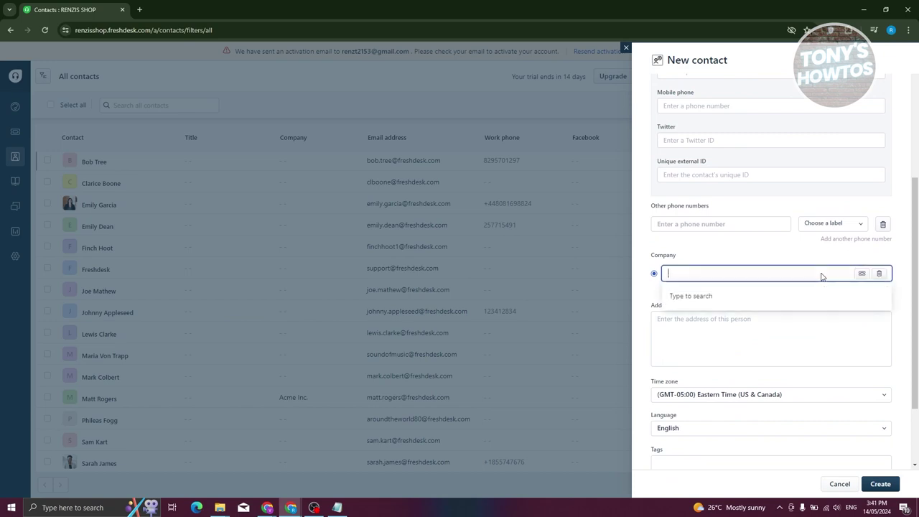
{"action": "type", "text": "T"}
{"action": "key", "text": "BackSpace"}
{"action": "key", "text": "BackSpace"}
{"action": "key", "text": "BackSpace"}
{"action": "key", "text": "BackSpace"}
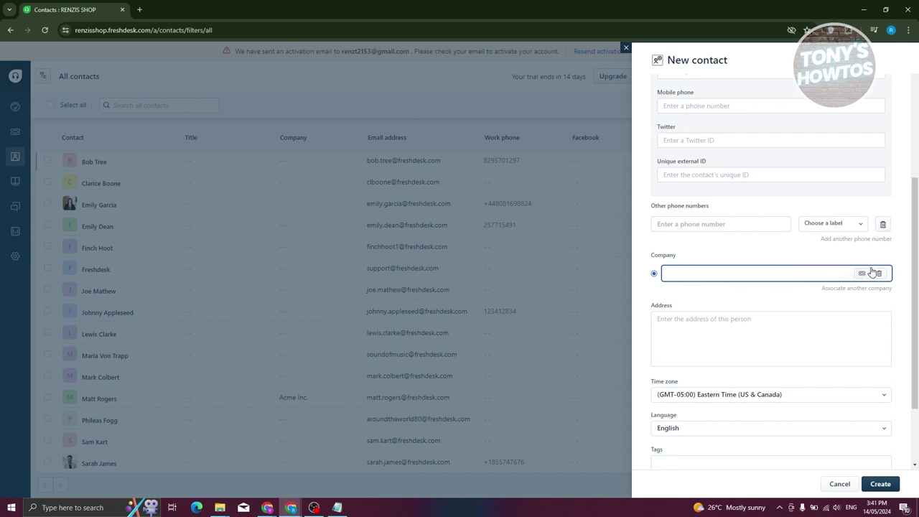
{"action": "left_click", "coordinate": [747, 279]}
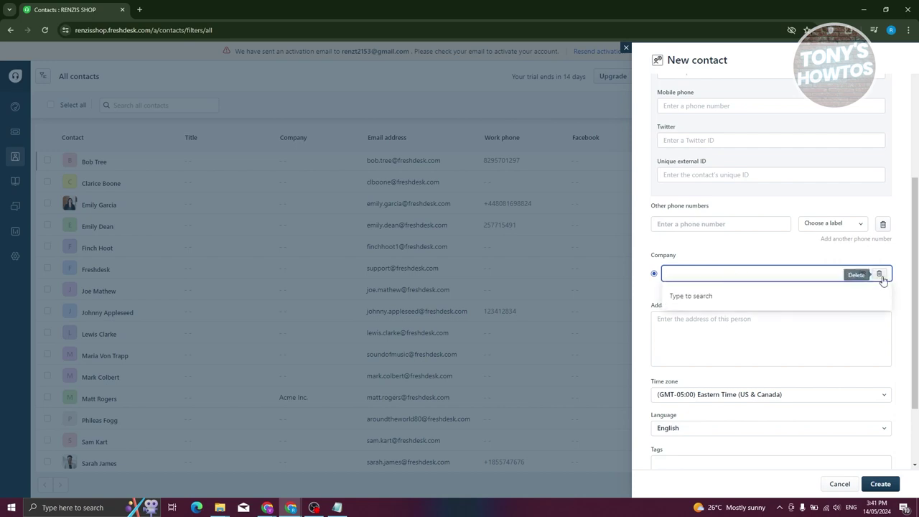
{"action": "left_click", "coordinate": [405, 373]}
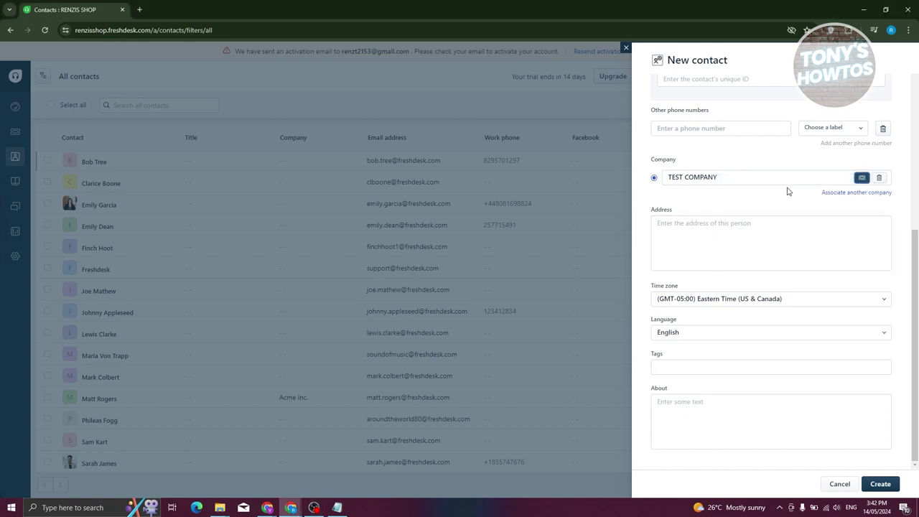
Allow the contact to view all the company's tickets and save the contact.
{"action": "left_click", "coordinate": [861, 179]}
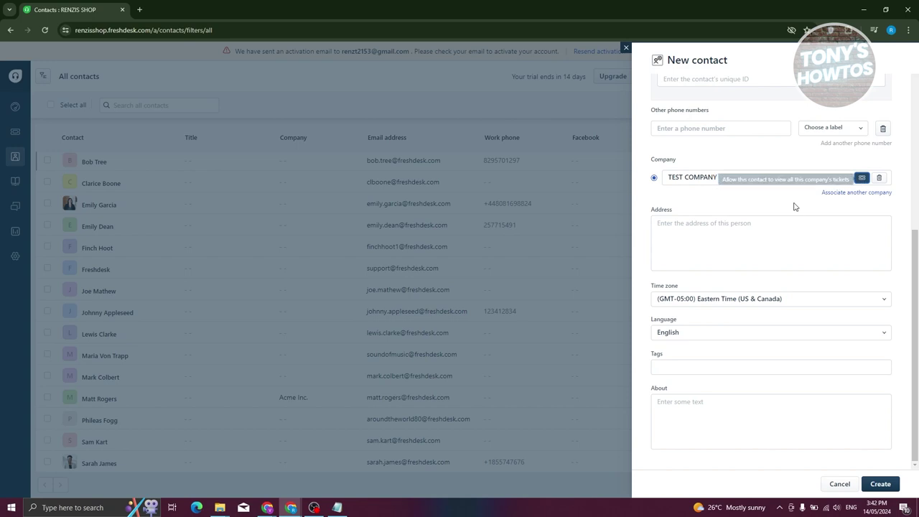
{"action": "scroll", "coordinate": [776, 237], "scroll_direction": "up", "scroll_amount": 5}
{"action": "scroll", "coordinate": [753, 342], "scroll_direction": "down", "scroll_amount": 5}
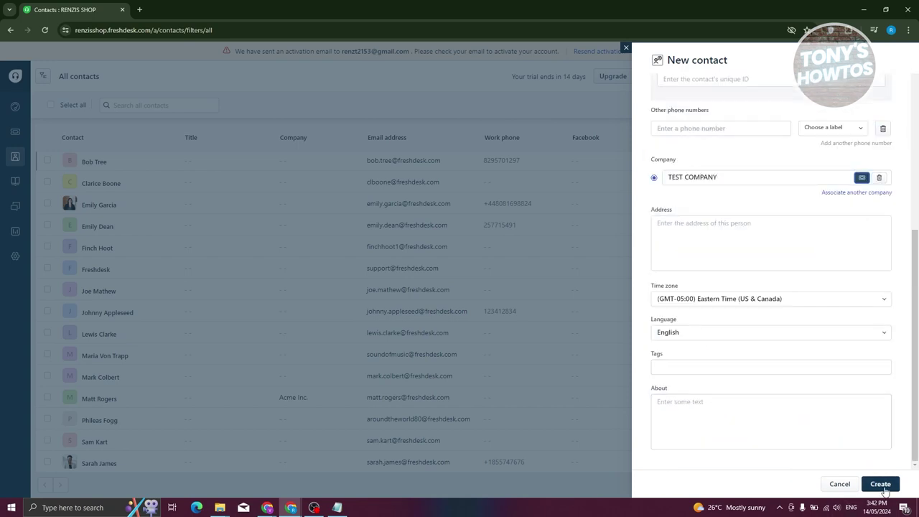
{"action": "left_click", "coordinate": [700, 365]}
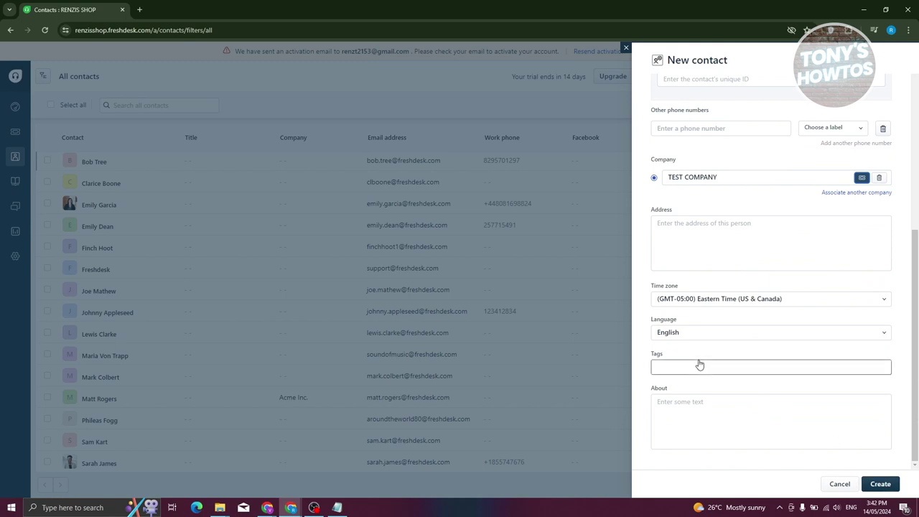
{"action": "scroll", "coordinate": [693, 357], "scroll_direction": "up", "scroll_amount": 2}
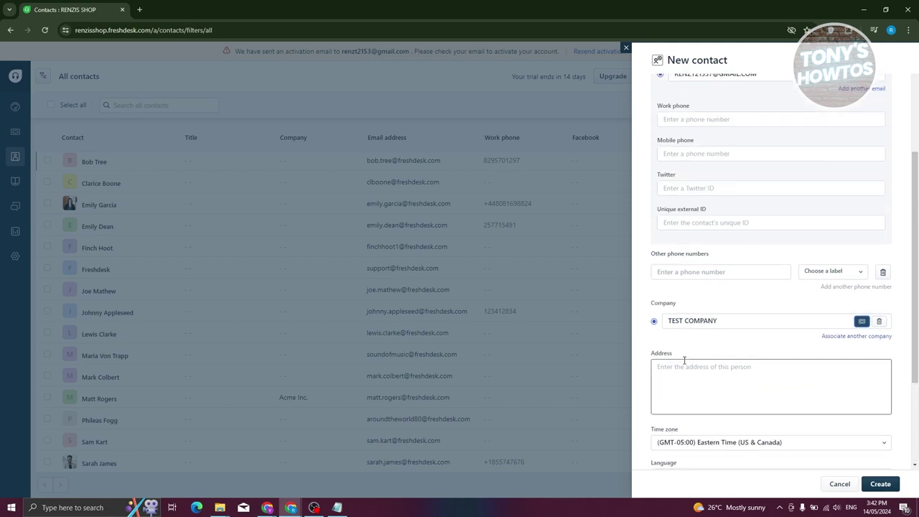
{"action": "scroll", "coordinate": [711, 356], "scroll_direction": "up", "scroll_amount": 3}
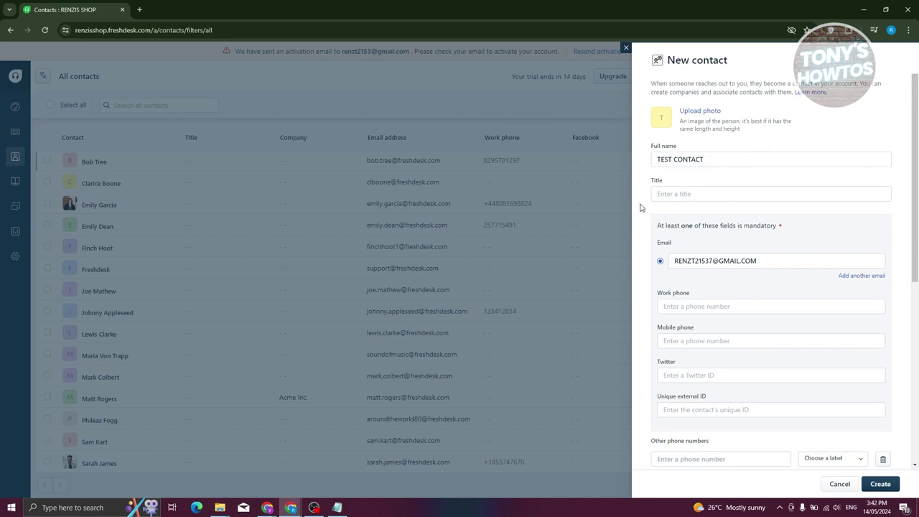
{"action": "left_click", "coordinate": [882, 484]}
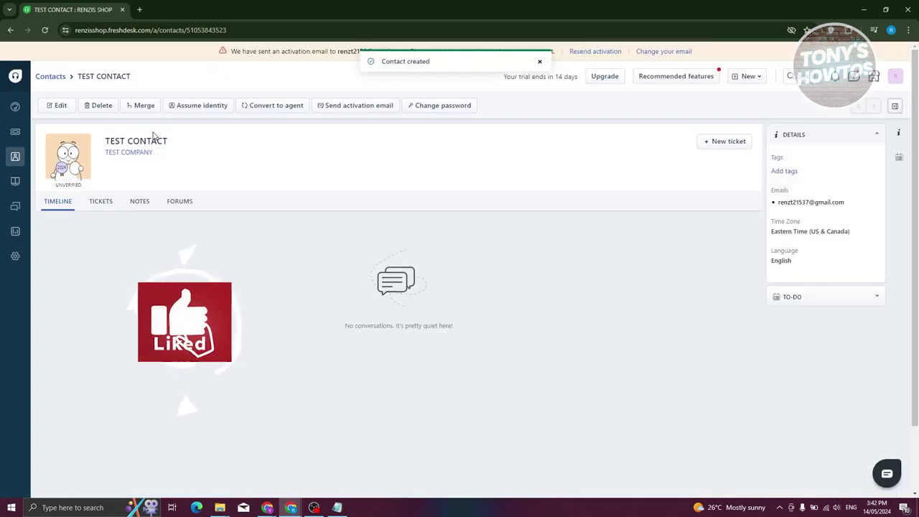
Review TEST CONTACT's Tickets, Notes and Forums tabs, then return to All tickets.
{"action": "left_click", "coordinate": [111, 207]}
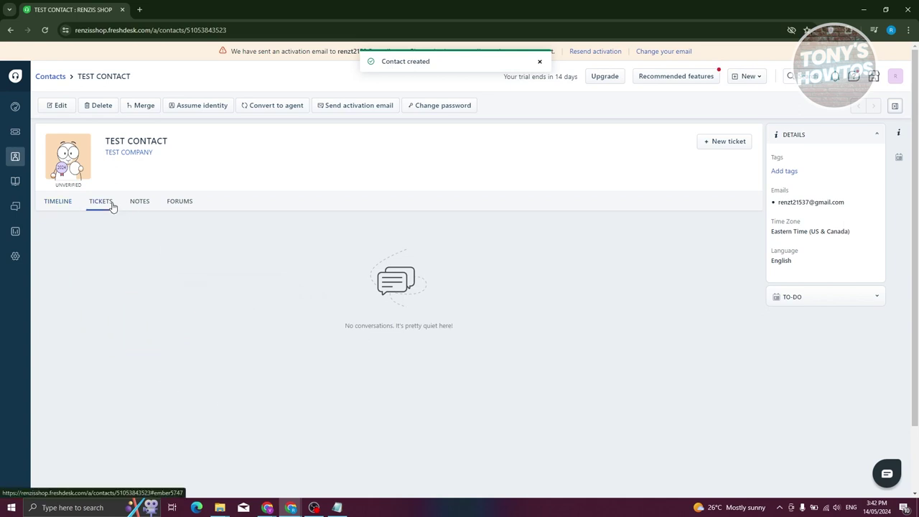
{"action": "left_click", "coordinate": [136, 207]}
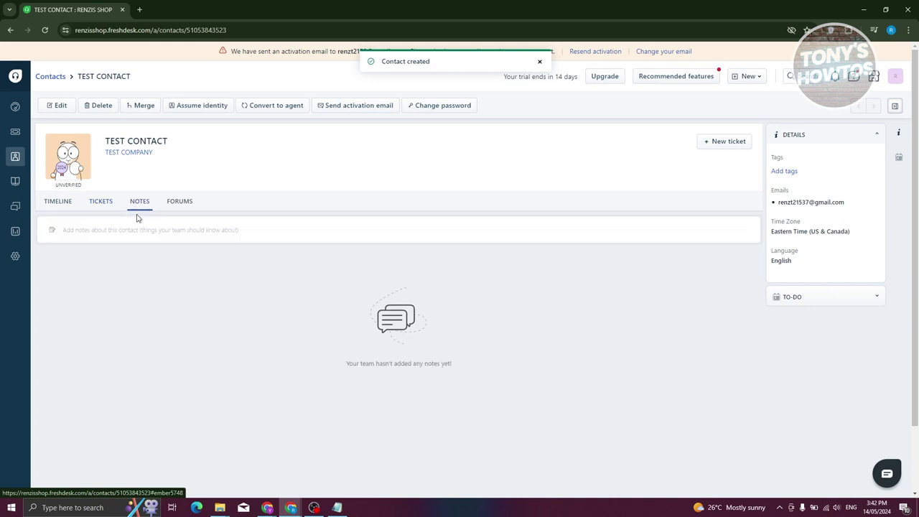
{"action": "left_click", "coordinate": [188, 203]}
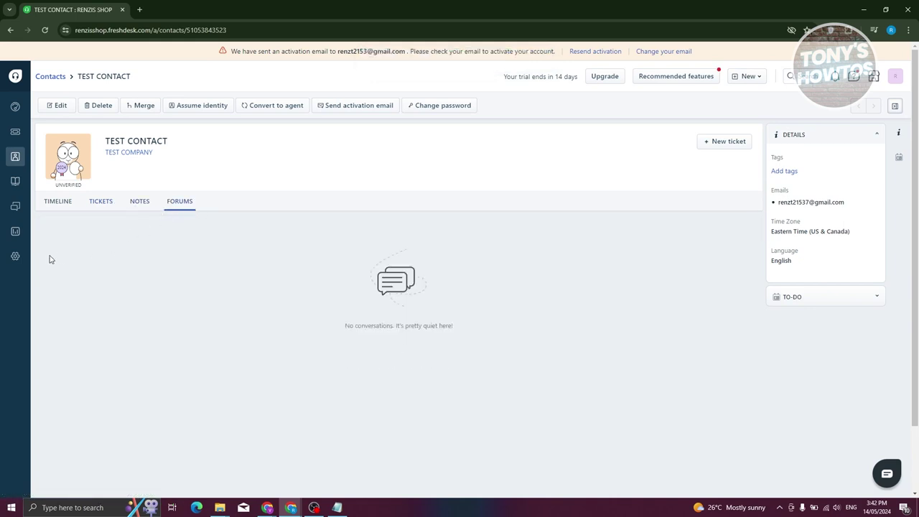
{"action": "left_click", "coordinate": [16, 130]}
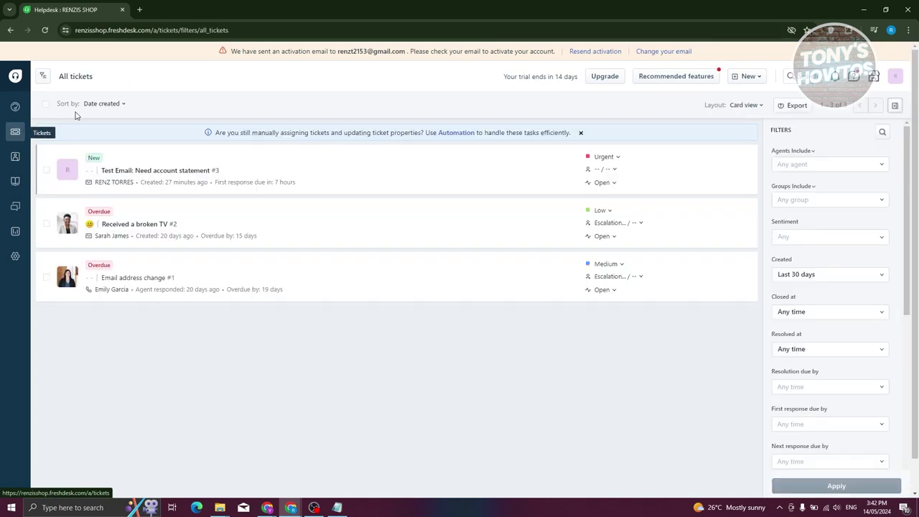
Start a new ticket for contact TEST CONTACT with subject TEST TICKET.
{"action": "left_click", "coordinate": [752, 79]}
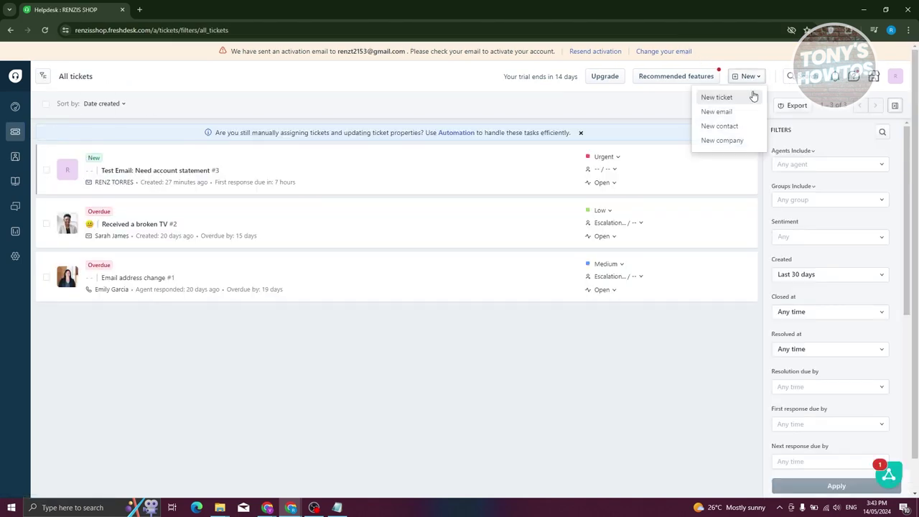
{"action": "left_click", "coordinate": [745, 100]}
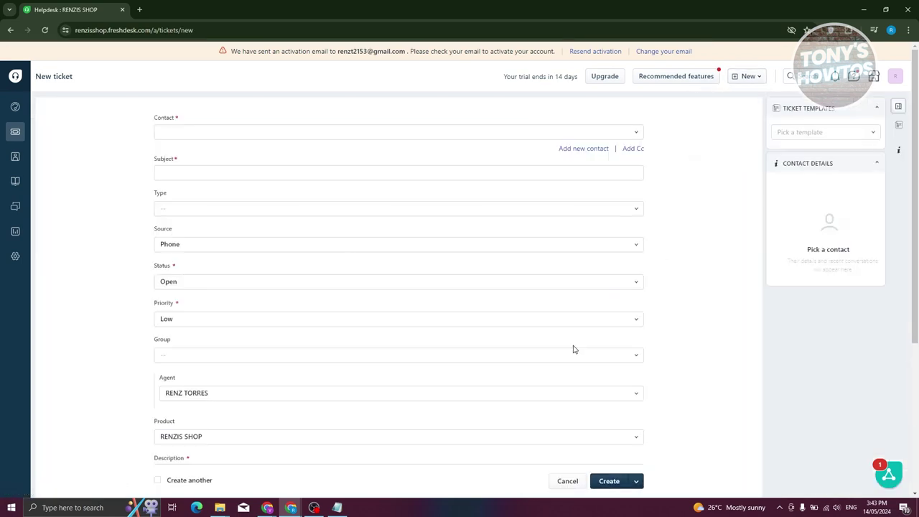
{"action": "left_click", "coordinate": [254, 136]}
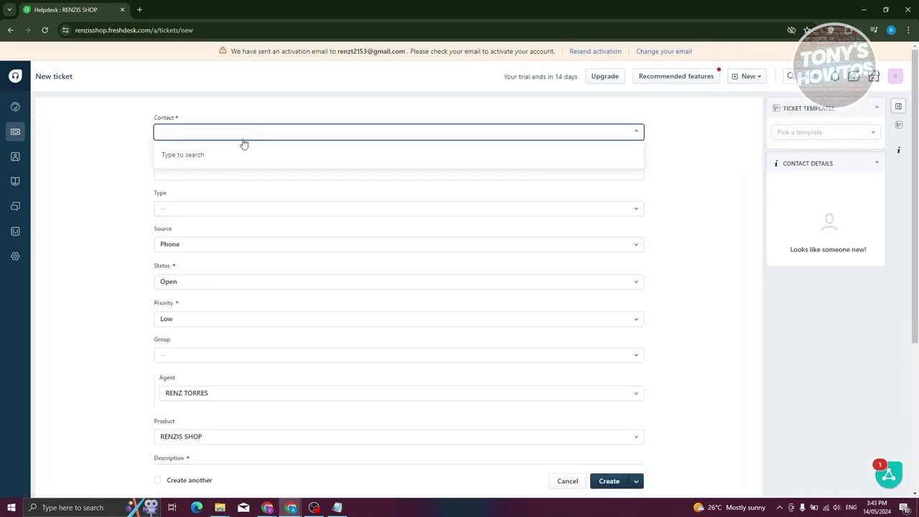
{"action": "type", "text": "TEST"}
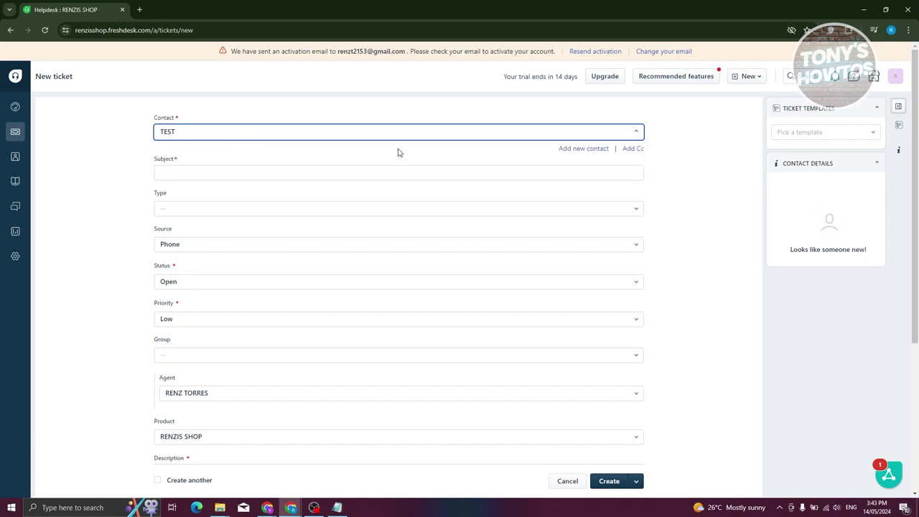
{"action": "triple_click", "coordinate": [108, 123]}
{"action": "left_click", "coordinate": [164, 137]}
{"action": "left_click", "coordinate": [191, 136]}
{"action": "left_click", "coordinate": [191, 136]}
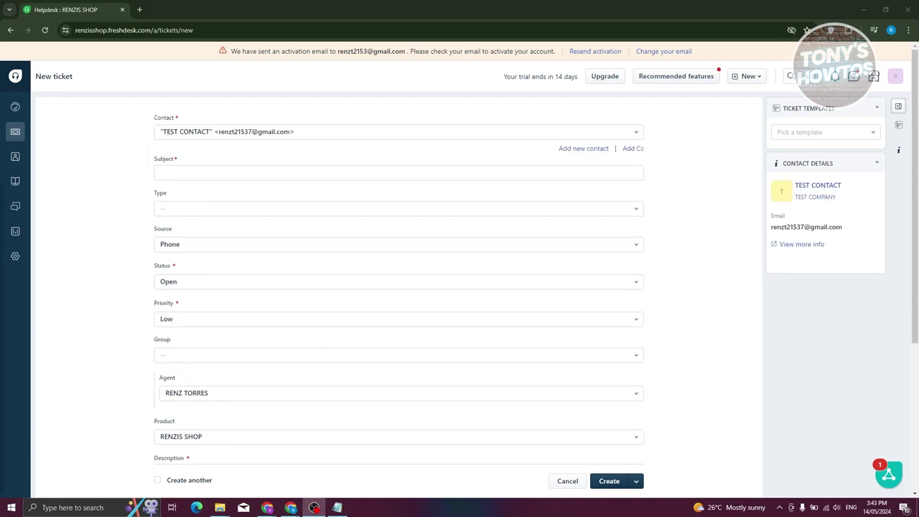
{"action": "left_click", "coordinate": [215, 171]}
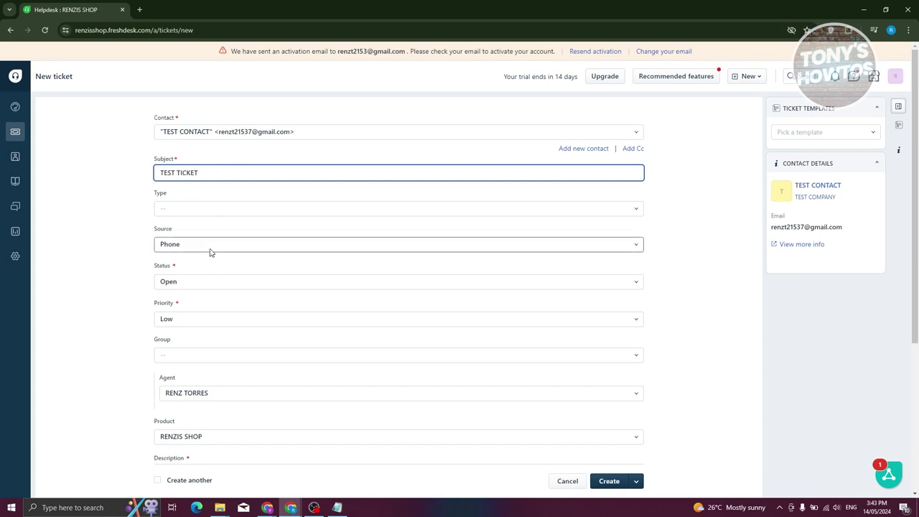
Keep status Open, set priority Medium and ticket type Incident.
{"action": "left_click", "coordinate": [219, 283]}
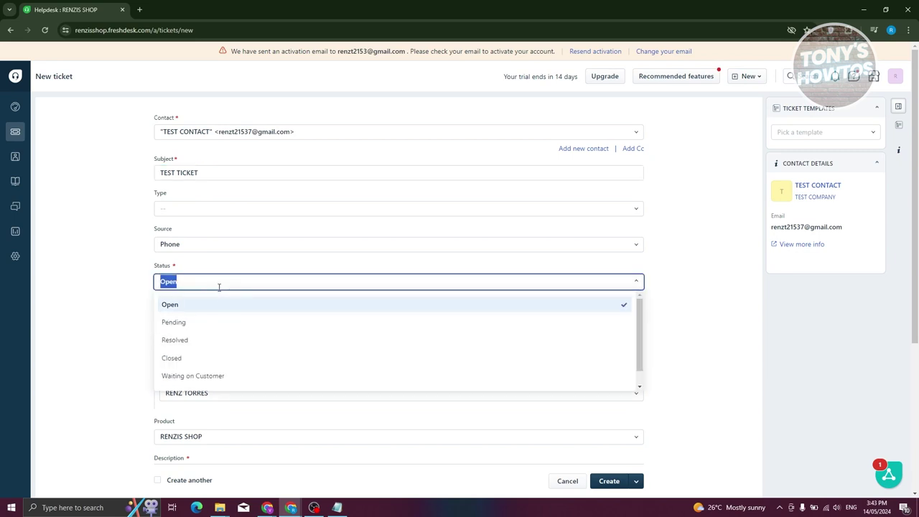
{"action": "left_click", "coordinate": [210, 304]}
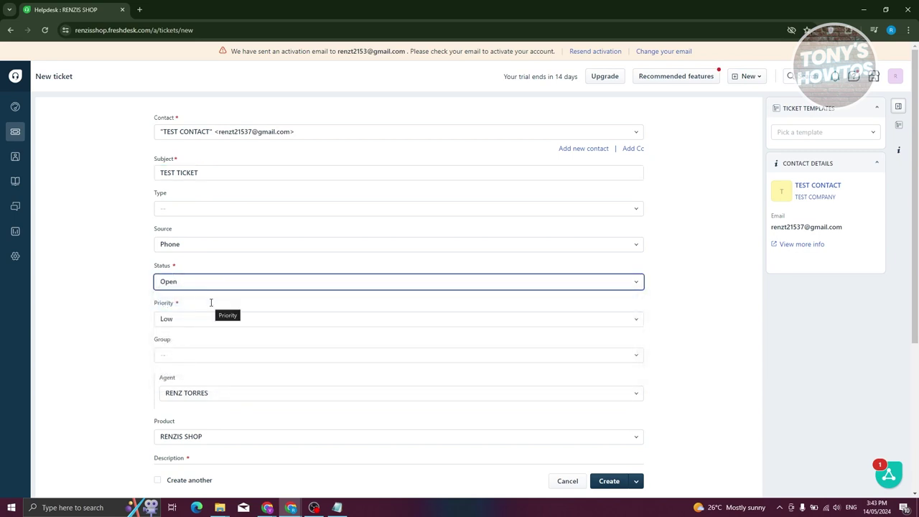
{"action": "left_click", "coordinate": [209, 320]}
{"action": "left_click", "coordinate": [212, 362]}
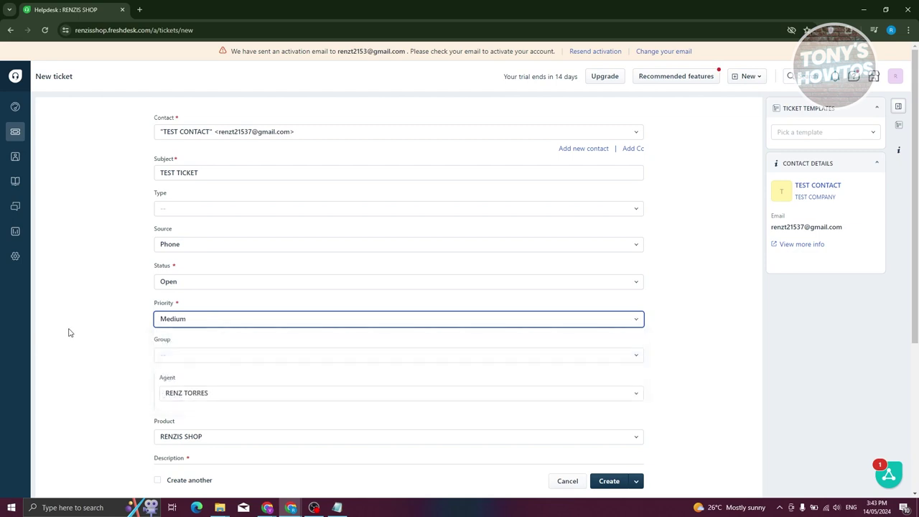
{"action": "scroll", "coordinate": [75, 327], "scroll_direction": "down", "scroll_amount": 3}
{"action": "left_click", "coordinate": [192, 163]}
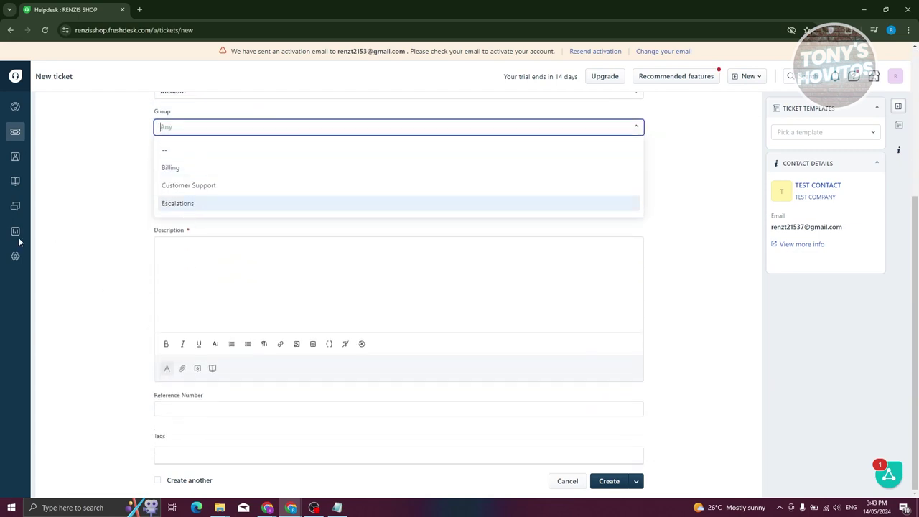
{"action": "scroll", "coordinate": [108, 247], "scroll_direction": "up", "scroll_amount": 3}
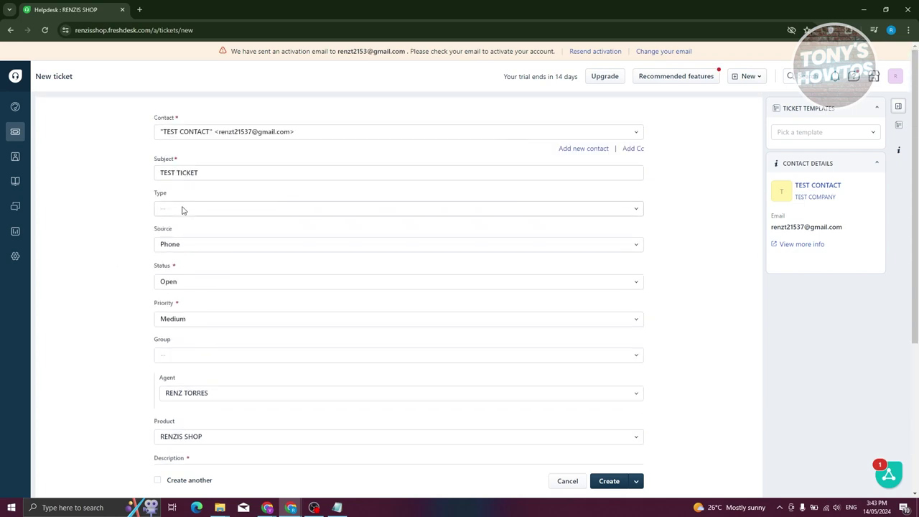
{"action": "left_click", "coordinate": [173, 213]}
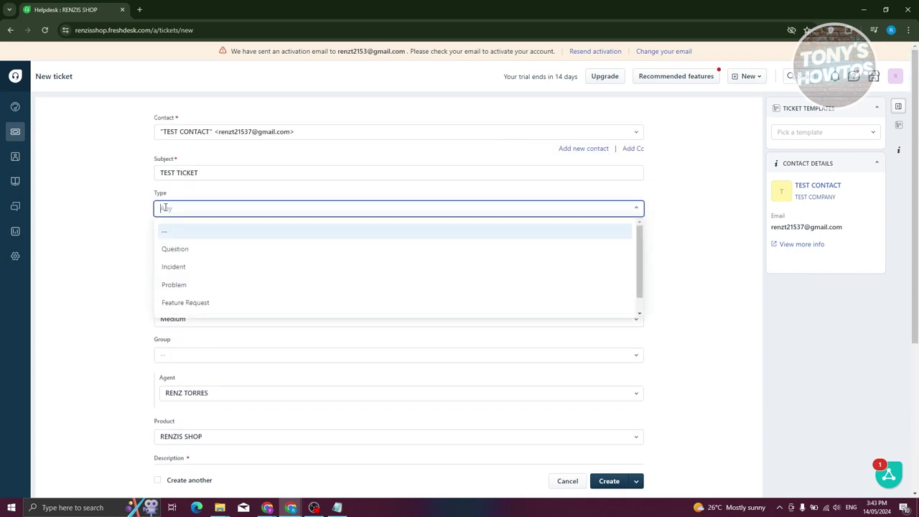
{"action": "left_click", "coordinate": [217, 268]}
{"action": "scroll", "coordinate": [97, 332], "scroll_direction": "down", "scroll_amount": 3}
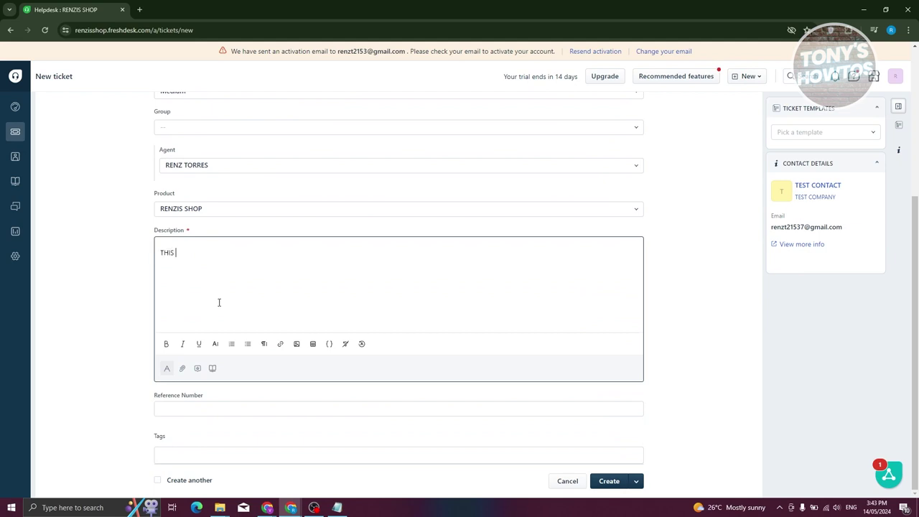
Enter the sample description, add the PROBLEM tag, and create the ticket.
{"action": "type", "text": "SAMPLE DESCRIPTION"}
{"action": "left_click", "coordinate": [195, 393]}
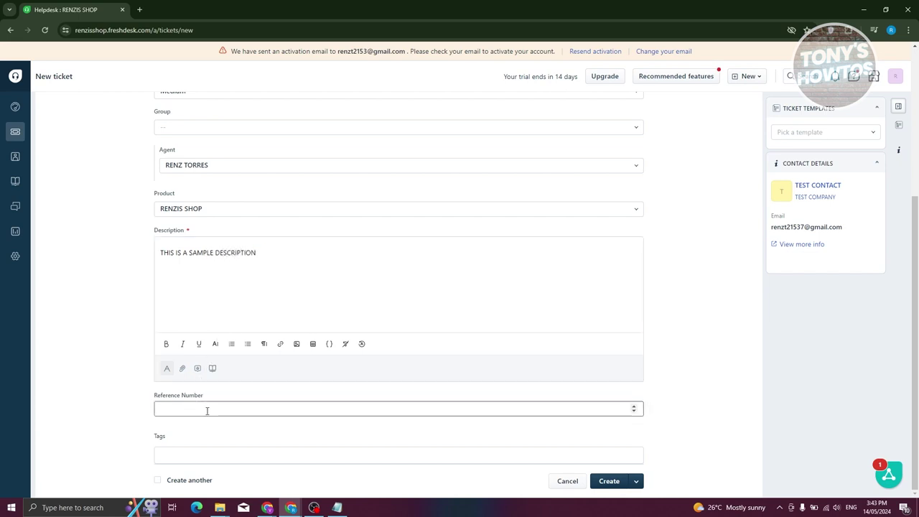
{"action": "left_click", "coordinate": [204, 456]}
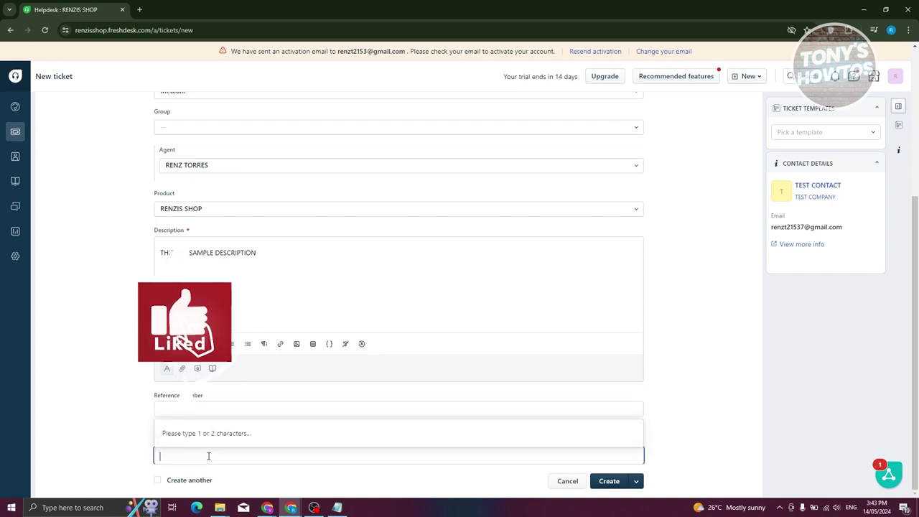
{"action": "type", "text": "PROBLEM"}
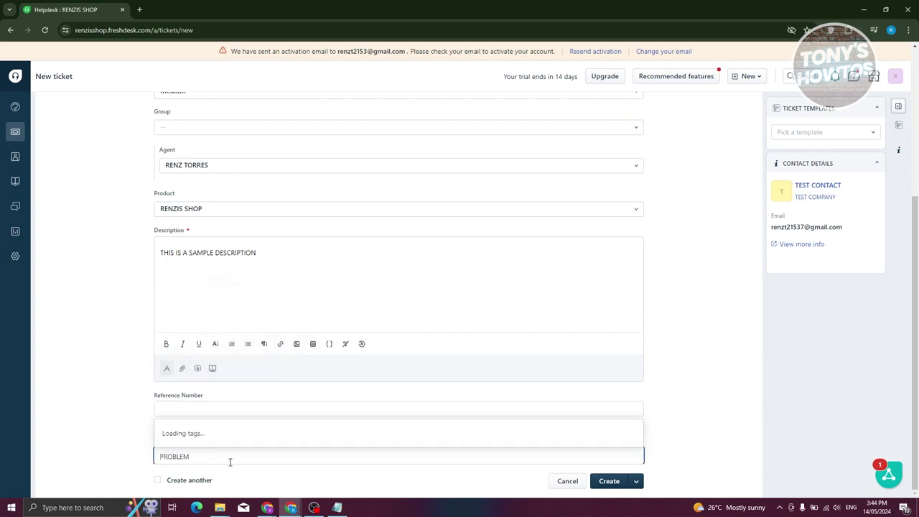
{"action": "left_click", "coordinate": [201, 436]}
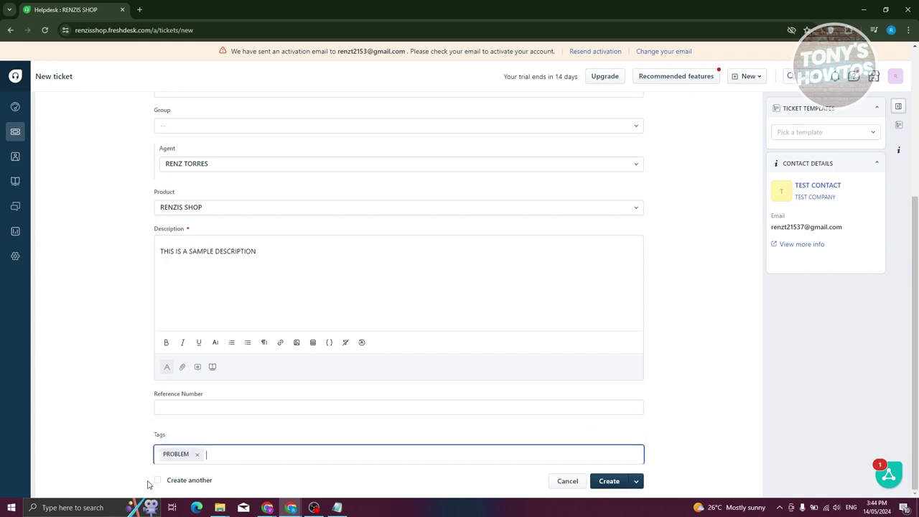
{"action": "left_click", "coordinate": [638, 481]}
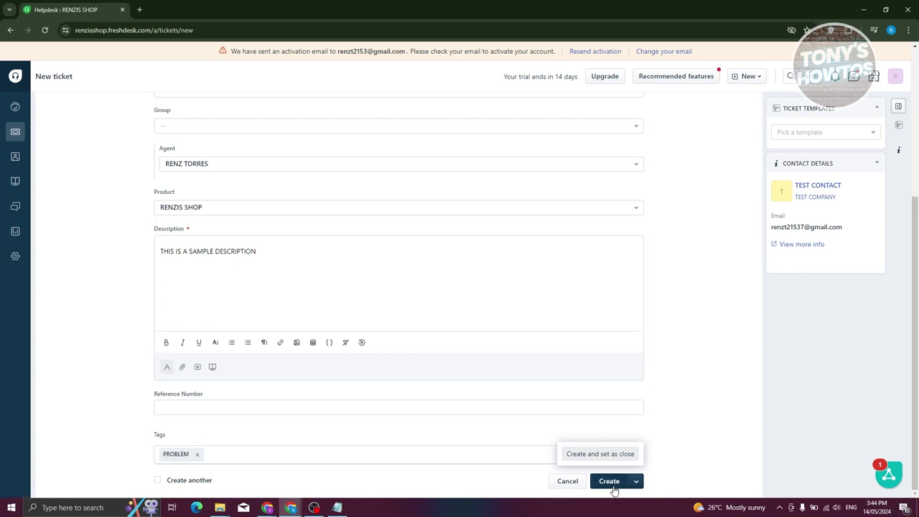
{"action": "left_click", "coordinate": [614, 489]}
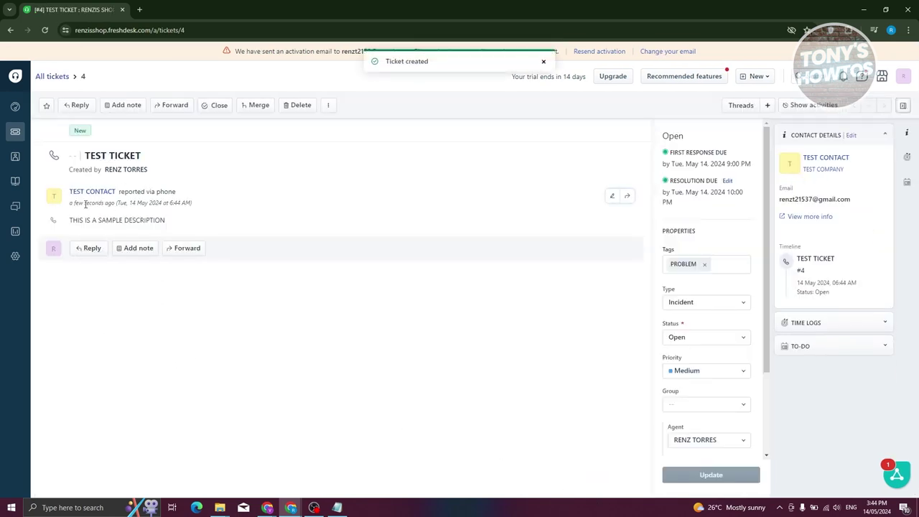
Inspect the new ticket #4 page, selecting its title and reference number field.
{"action": "left_click_drag", "start_coordinate": [141, 156], "coordinate": [72, 130]}
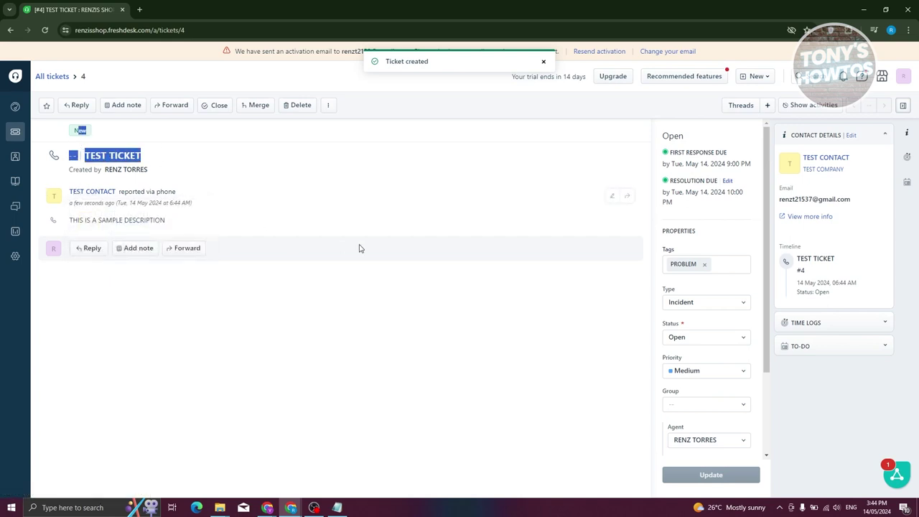
{"action": "scroll", "coordinate": [710, 318], "scroll_direction": "down", "scroll_amount": 3}
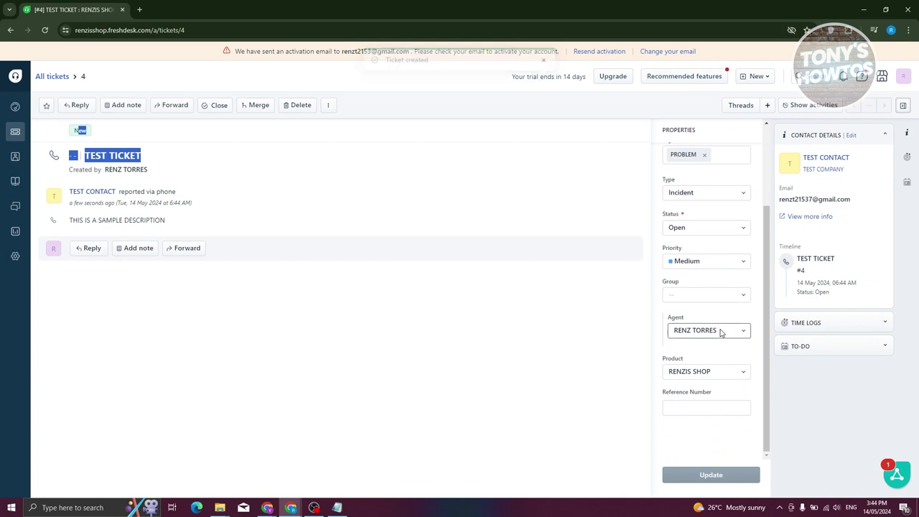
{"action": "left_click", "coordinate": [695, 409]}
{"action": "scroll", "coordinate": [675, 395], "scroll_direction": "up", "scroll_amount": 3}
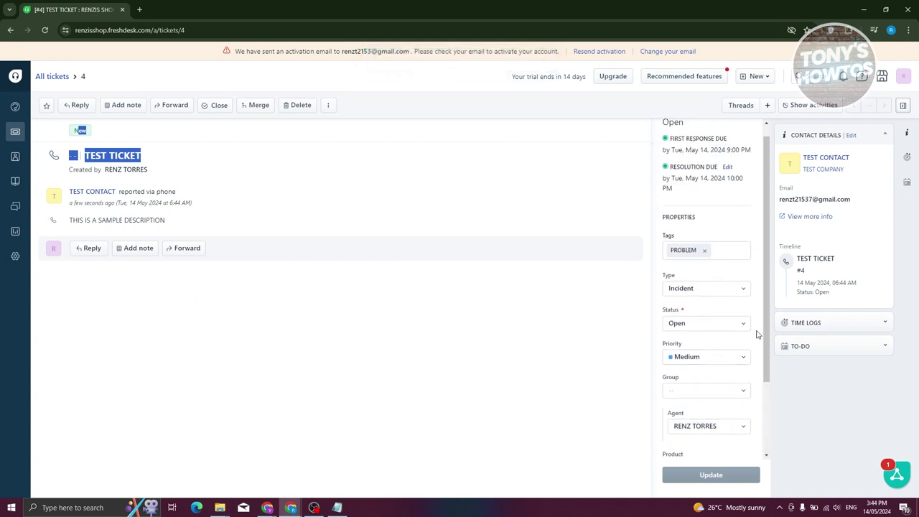
{"action": "scroll", "coordinate": [711, 344], "scroll_direction": "down", "scroll_amount": 1}
Confirm status Open and priority Medium, then begin a reply to TEST CONTACT.
{"action": "left_click", "coordinate": [740, 282]}
{"action": "left_click", "coordinate": [740, 282]}
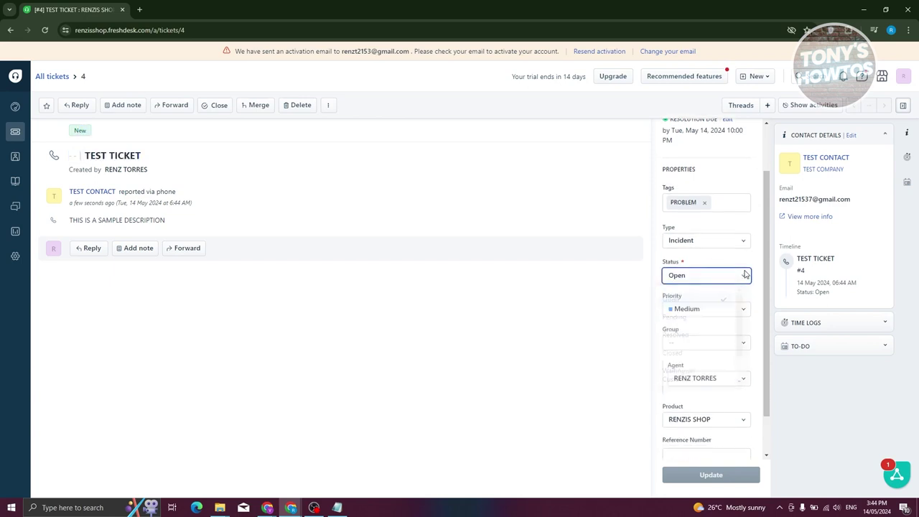
{"action": "left_click", "coordinate": [744, 310]}
{"action": "left_click", "coordinate": [744, 310]}
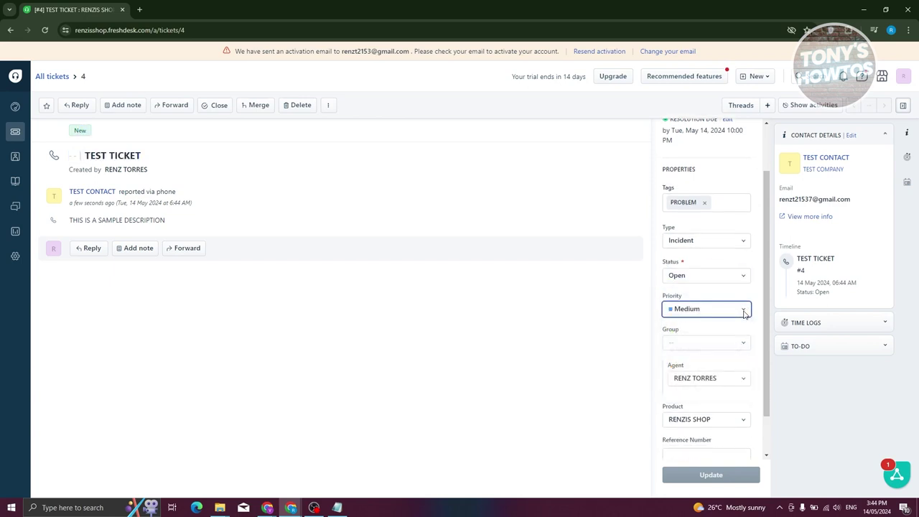
{"action": "scroll", "coordinate": [661, 371], "scroll_direction": "down", "scroll_amount": 1}
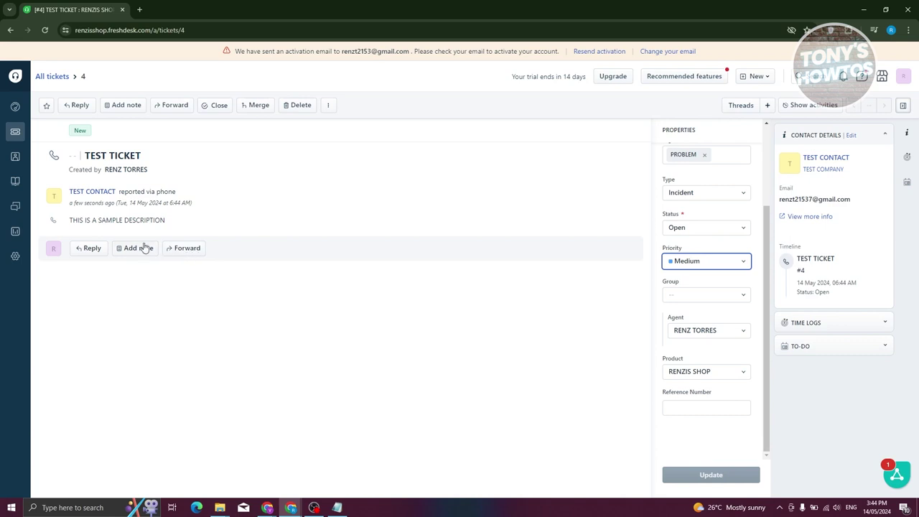
{"action": "left_click", "coordinate": [98, 254]}
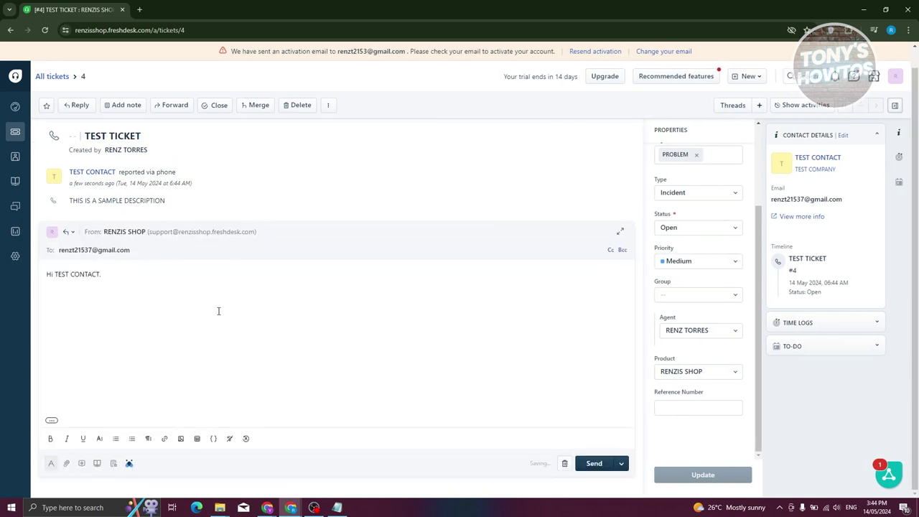
Write the reply 'HEY FIXED THE PROBLEM' without sending, then return to All tickets.
{"action": "type", "text": "HEY FIXED THE PROBLEM"}
{"action": "left_click", "coordinate": [622, 464]}
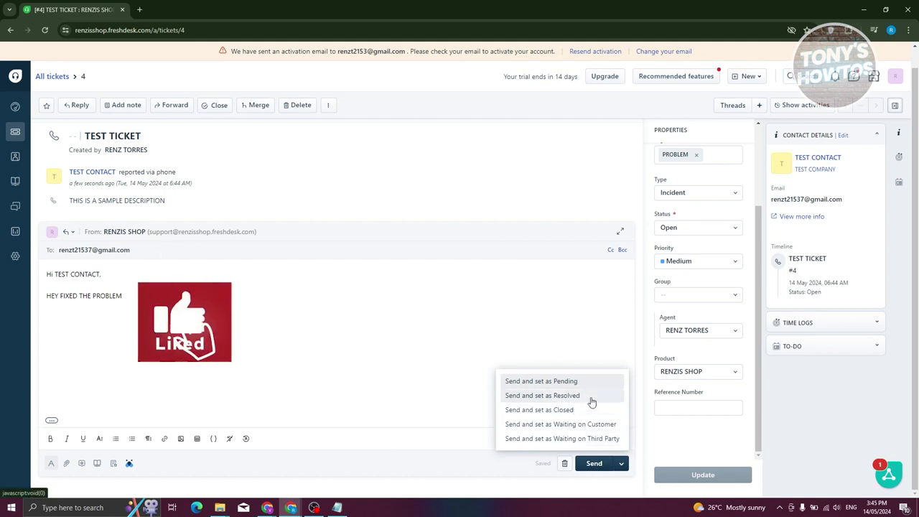
{"action": "left_click", "coordinate": [593, 464]}
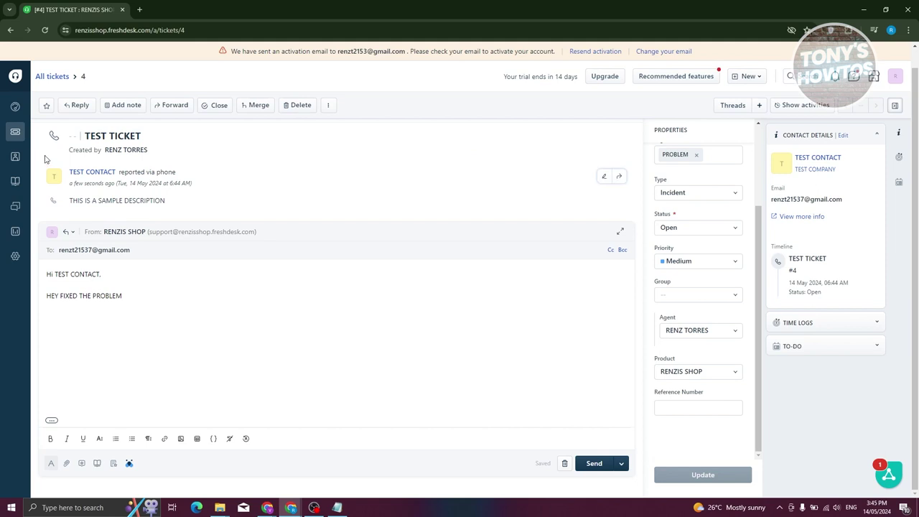
{"action": "left_click", "coordinate": [13, 135]}
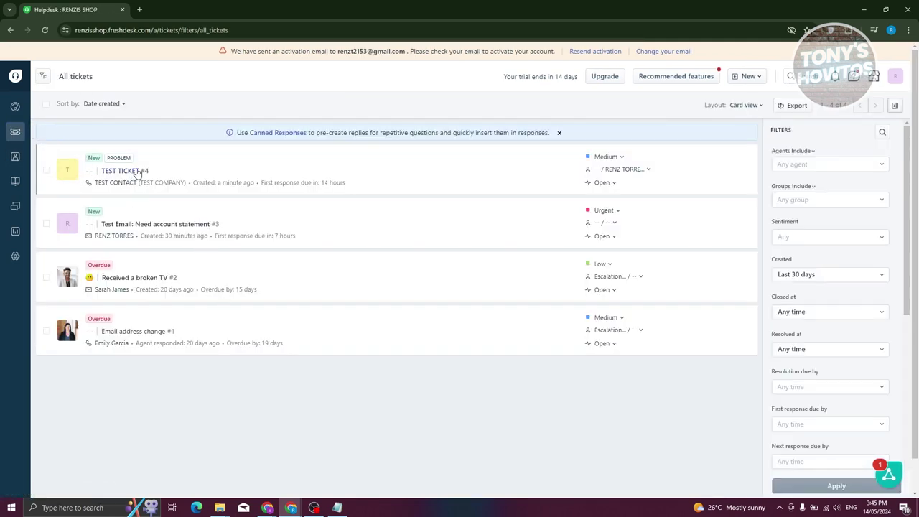
Open a blank new ticket form and check the Source options, keeping Phone.
{"action": "mouse_move", "coordinate": [134, 182]}
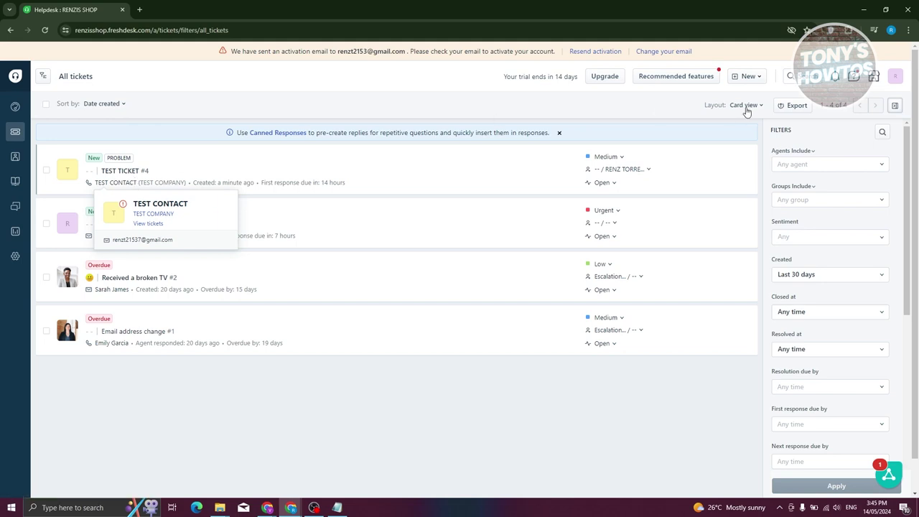
{"action": "left_click", "coordinate": [756, 80]}
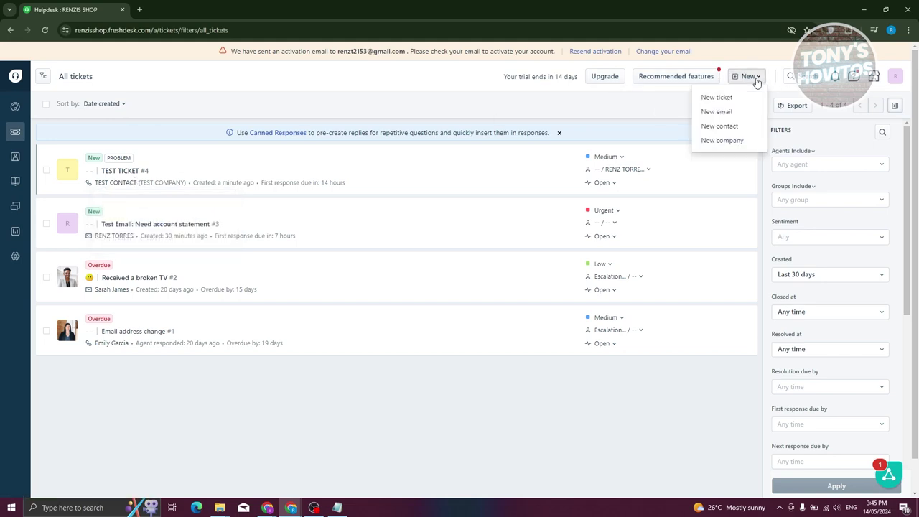
{"action": "left_click", "coordinate": [738, 99]}
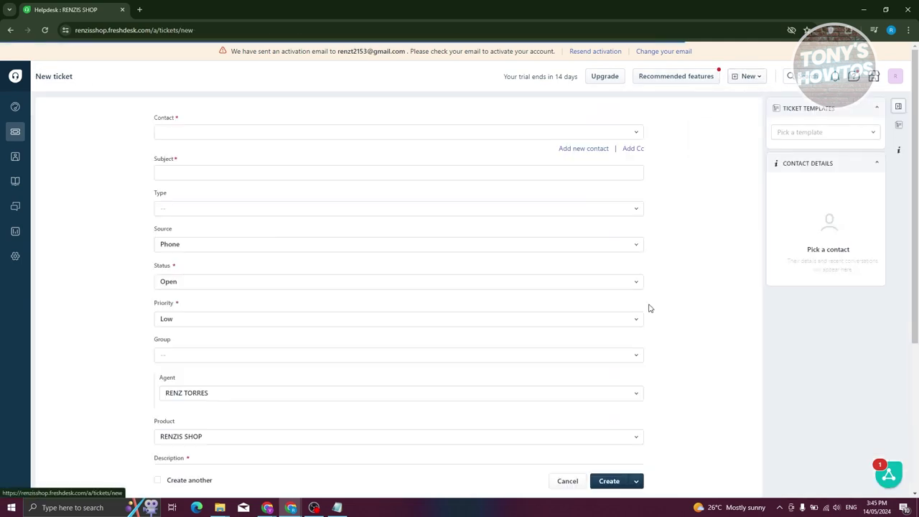
{"action": "left_click", "coordinate": [222, 243]}
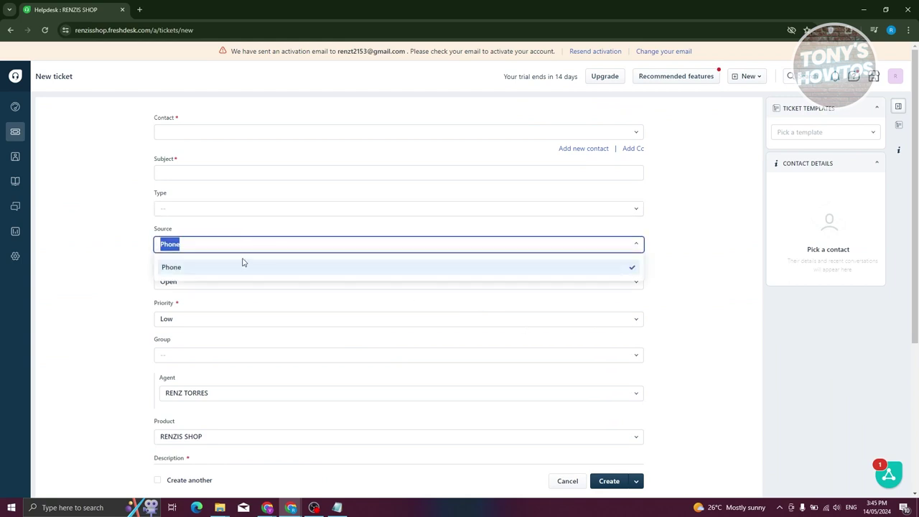
{"action": "left_click", "coordinate": [626, 250]}
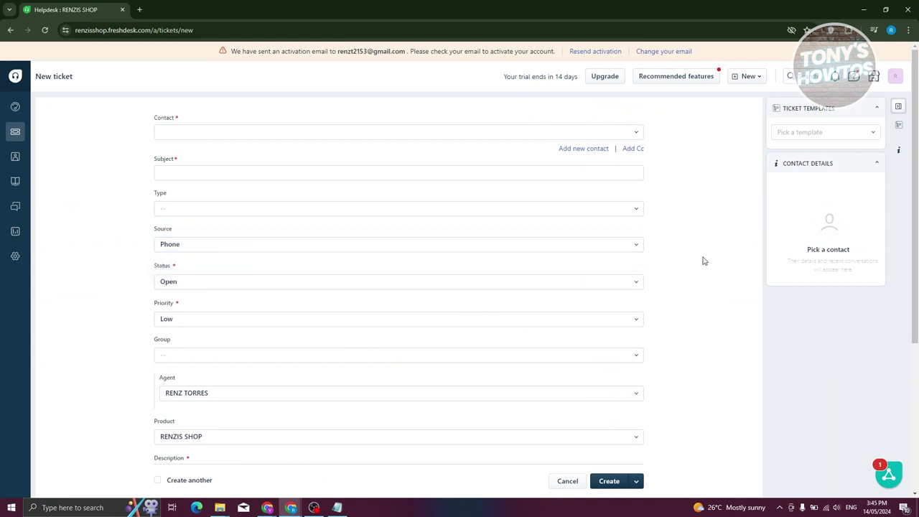
Open TEST CONTACT from Contacts and check its tickets list shows TEST TICKET #4.
{"action": "mouse_move", "coordinate": [15, 159]}
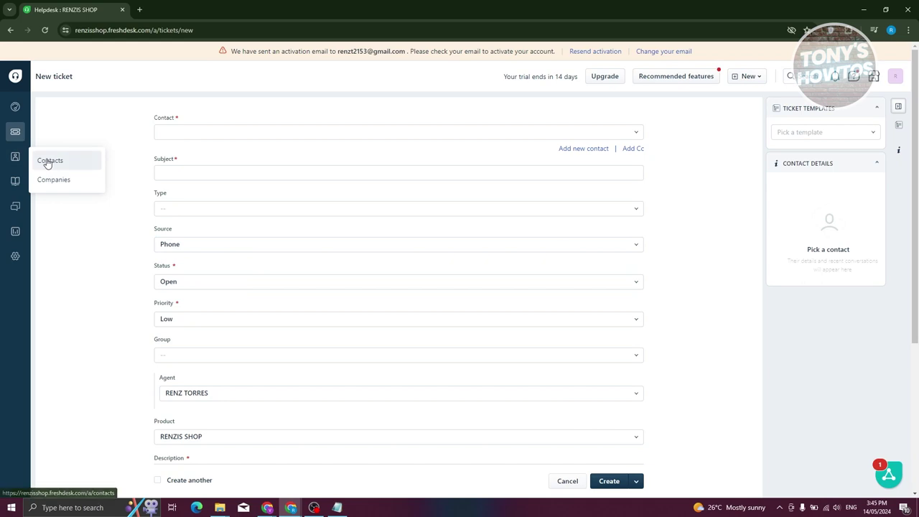
{"action": "left_click", "coordinate": [47, 160]}
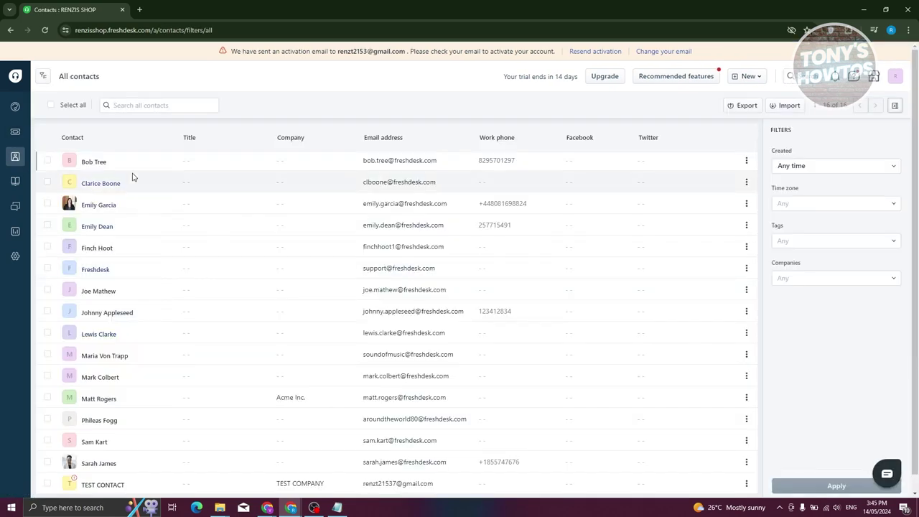
{"action": "scroll", "coordinate": [143, 236], "scroll_direction": "down", "scroll_amount": 1}
{"action": "left_click", "coordinate": [122, 474]}
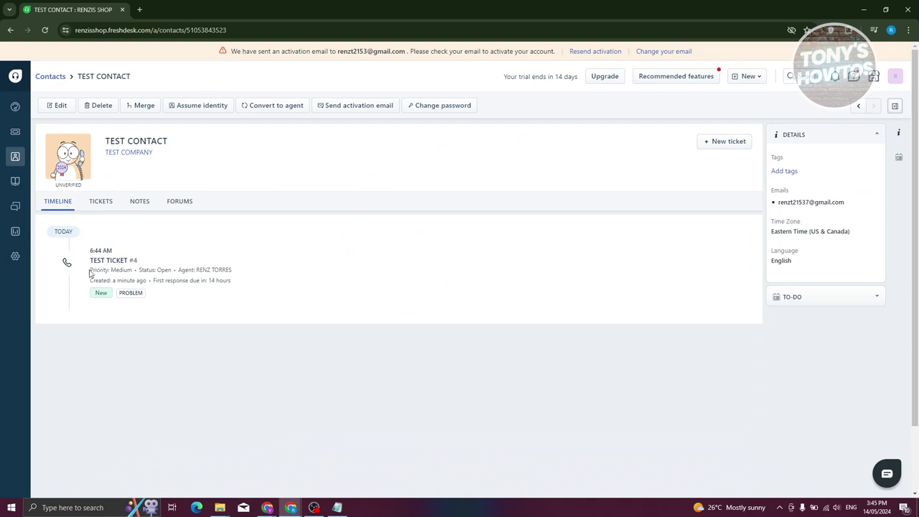
{"action": "left_click", "coordinate": [101, 203]}
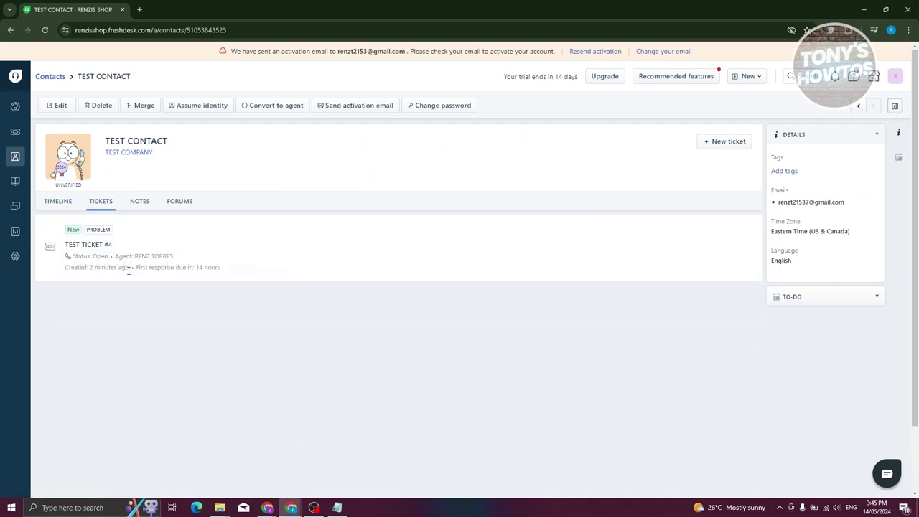
{"action": "mouse_move", "coordinate": [124, 261]}
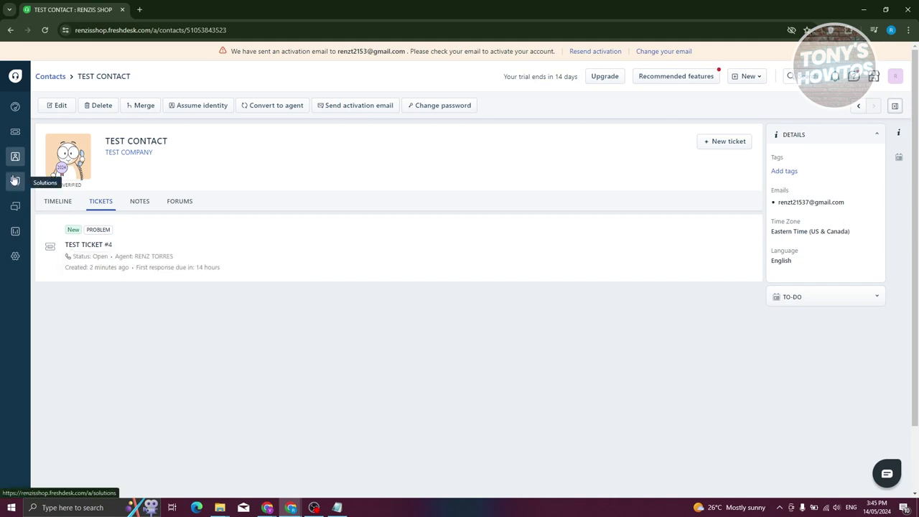
Open TEST COMPANY from Companies and display its tickets, including TEST TICKET #4.
{"action": "mouse_move", "coordinate": [14, 162]}
{"action": "left_click", "coordinate": [54, 180]}
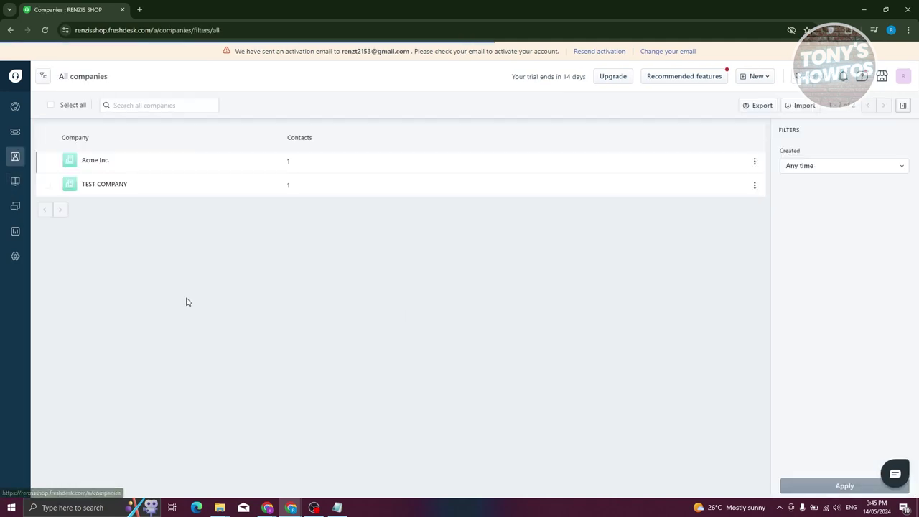
{"action": "left_click", "coordinate": [108, 185]}
{"action": "left_click", "coordinate": [103, 202]}
{"action": "mouse_move", "coordinate": [113, 254]}
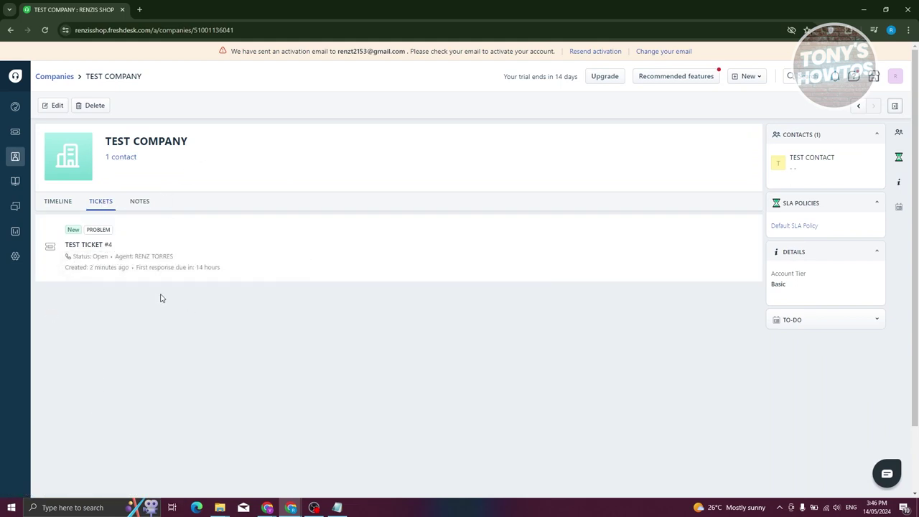